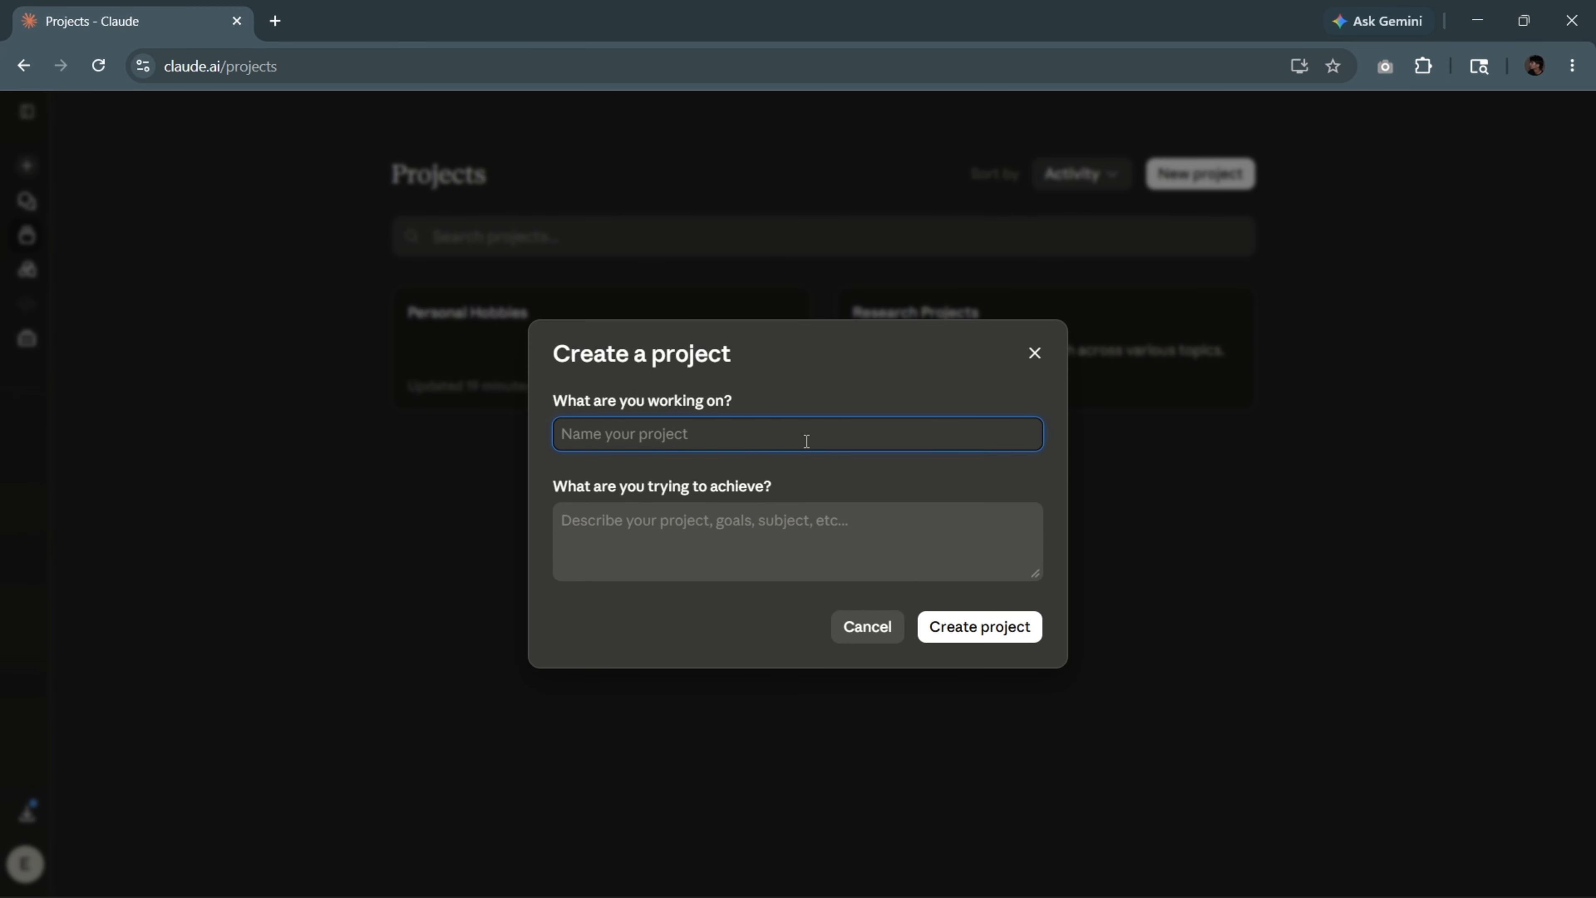
Name the new project "Personal Coding Projects" and create it without a description.
type("Coding Projects")
key("BackSpace")
key("BackSpace")
key("BackSpace")
key("BackSpace")
key("BackSpace")
key("BackSpace")
key("BackSpace")
key("BackSpace")
key("BackSpace")
key("BackSpace")
key("BackSpace")
key("BackSpace")
key("BackSpace")
key("BackSpace")
key("BackSpace")
type("Personal Coding Projects")
left_click(1024, 603)
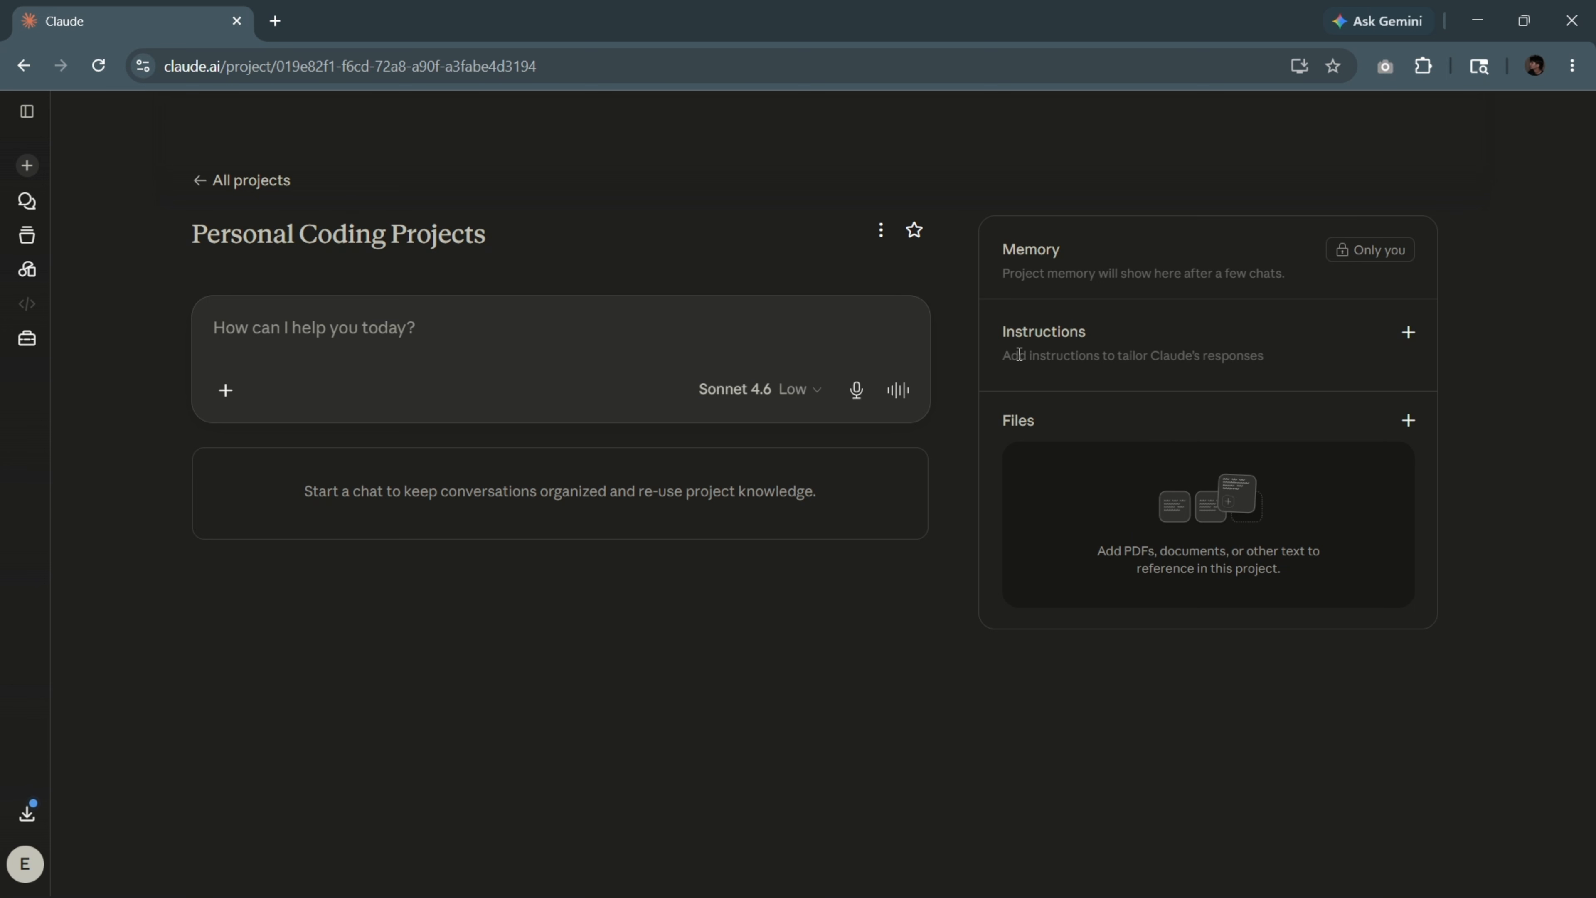
Write in the project instructions: "Whenever creating code, I want you to explain the reasoning behind each block or section of code that executes a particular function.".
left_click_drag(1003, 356, 1265, 373)
left_click(1276, 373)
left_click(1409, 332)
left_click(897, 392)
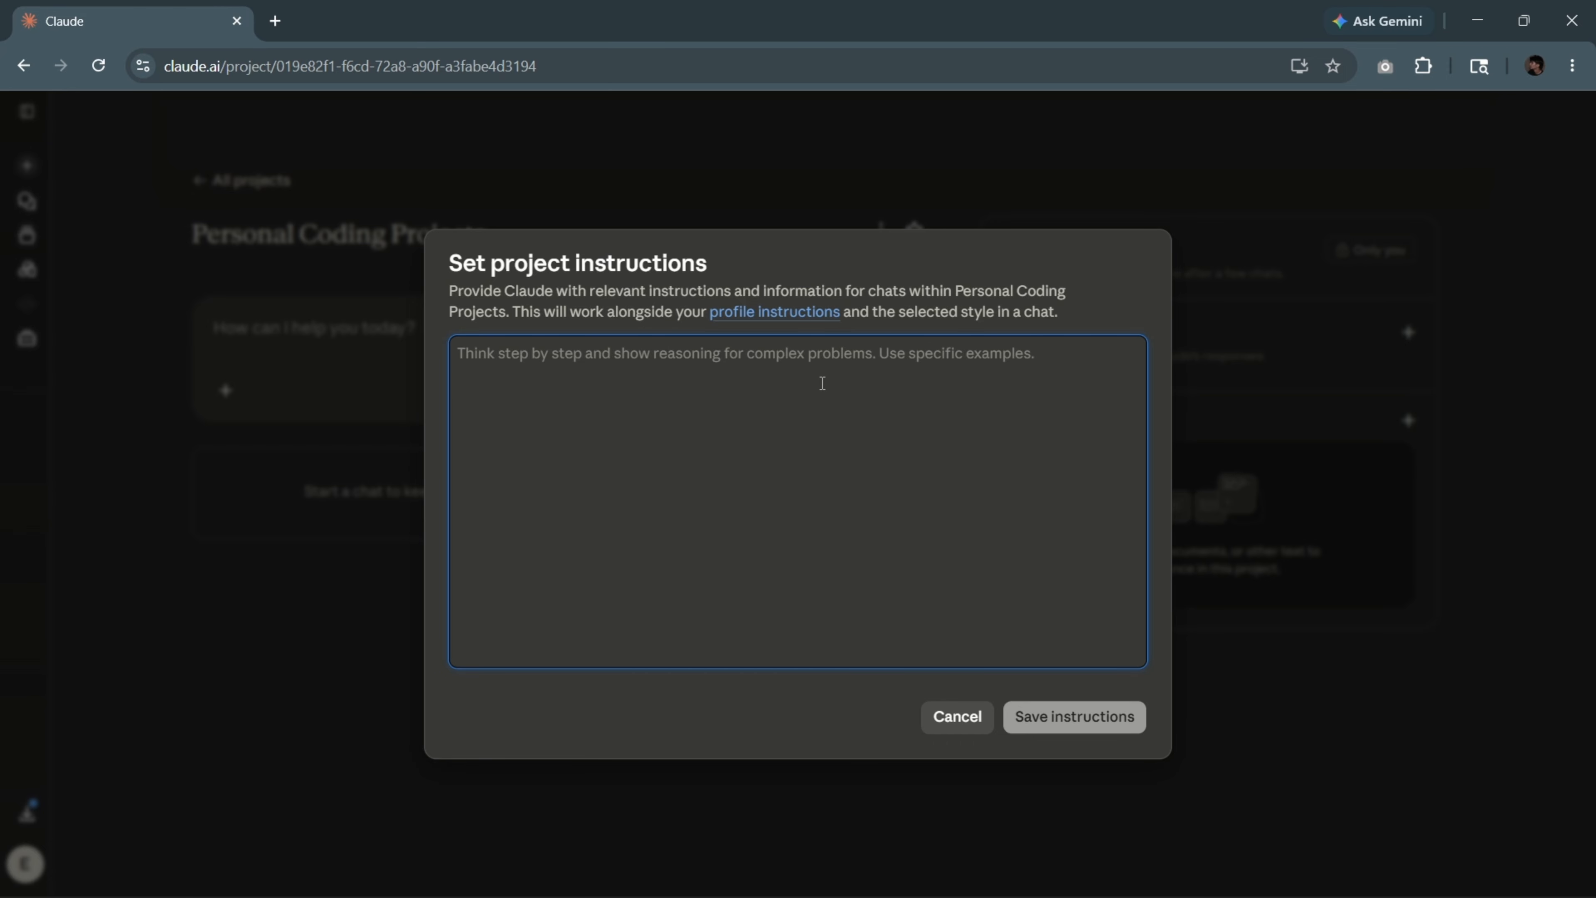
type("Whenever c")
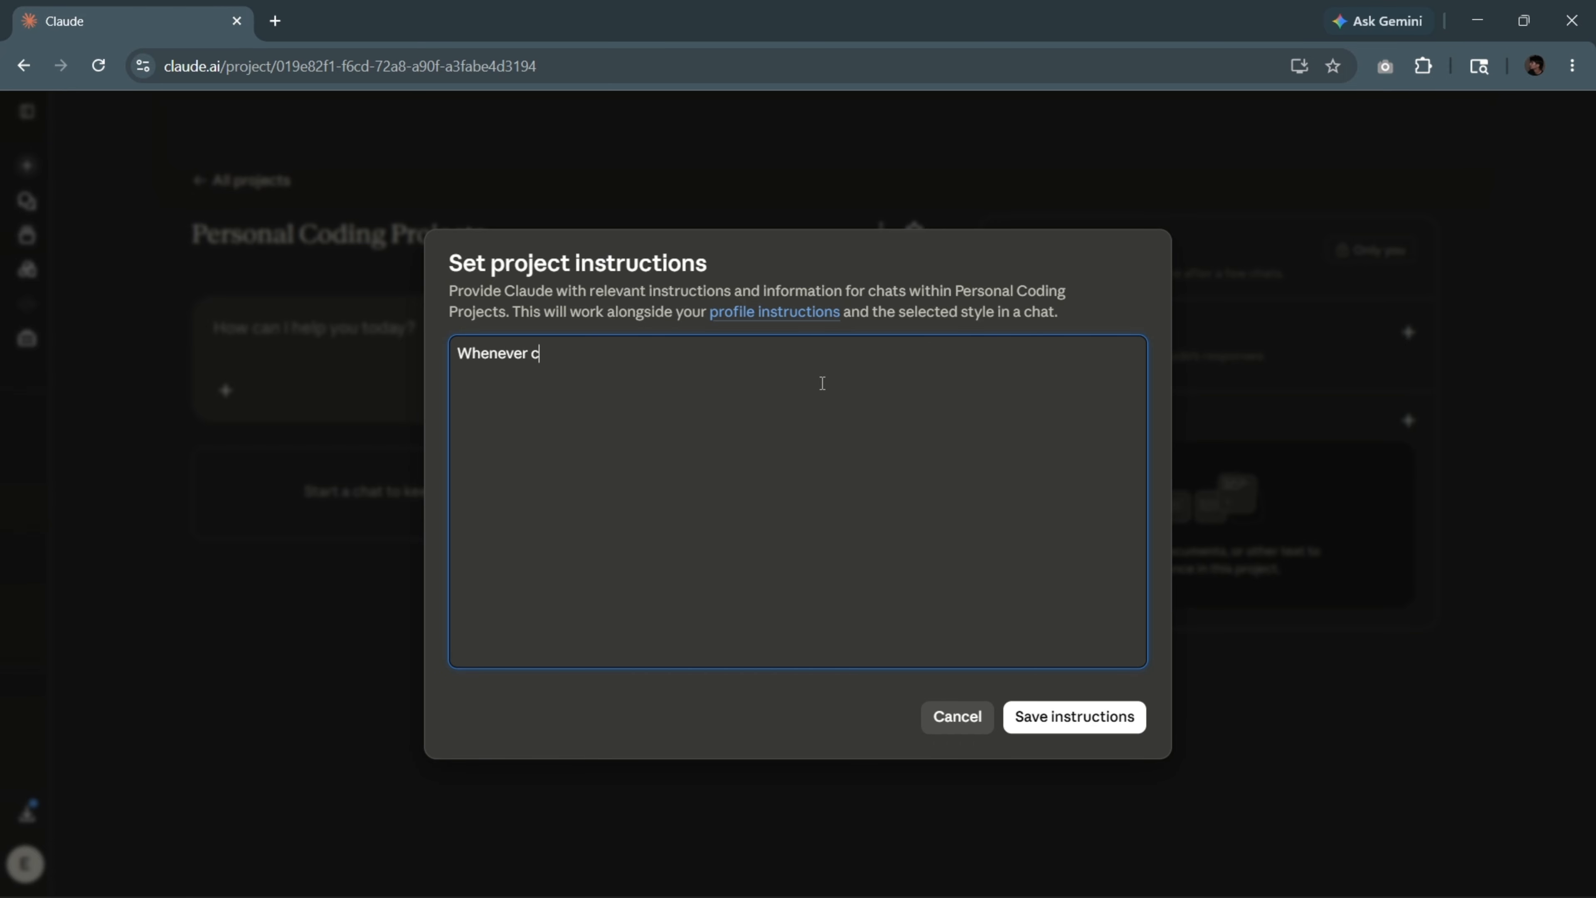
type("reating code, I want you to explain ")
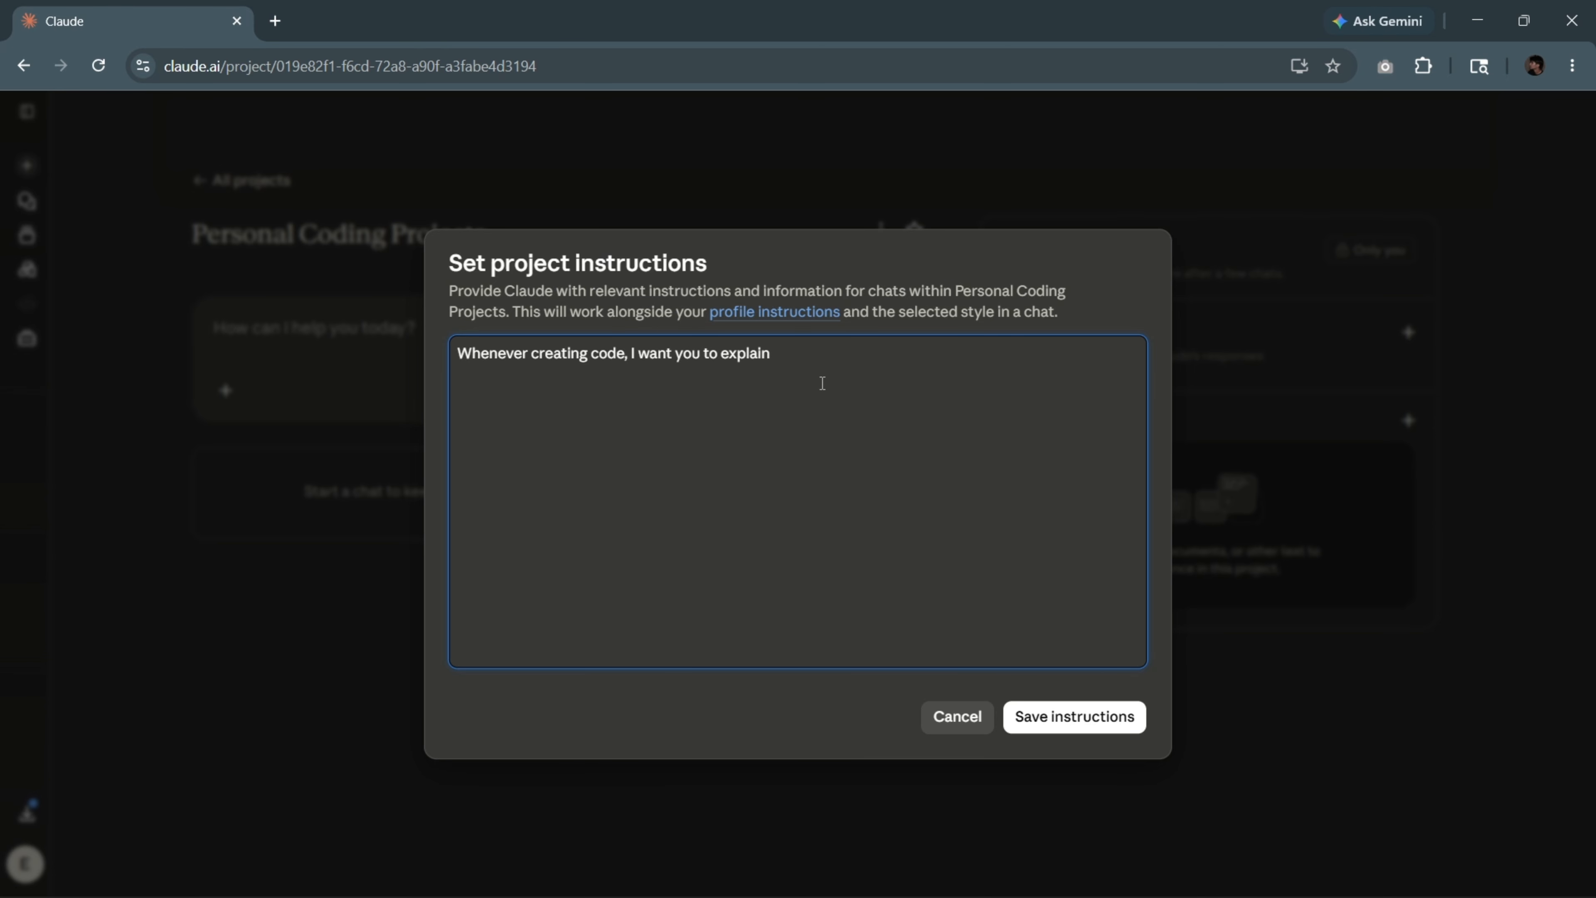
type("the reasoning behind each bl")
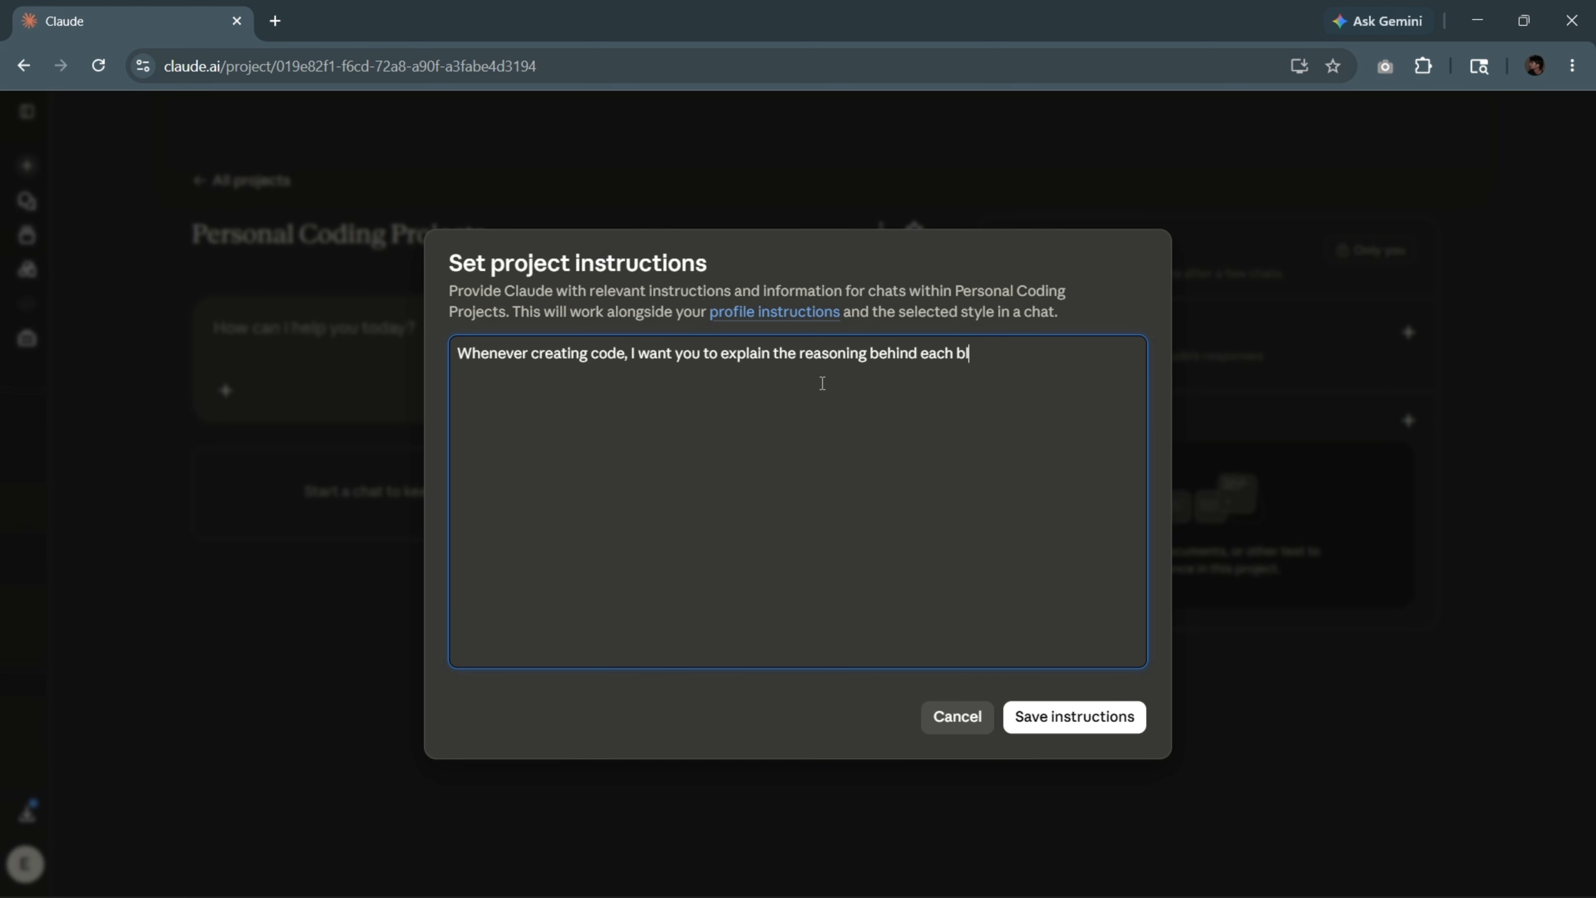
type("ock or section of code that execu")
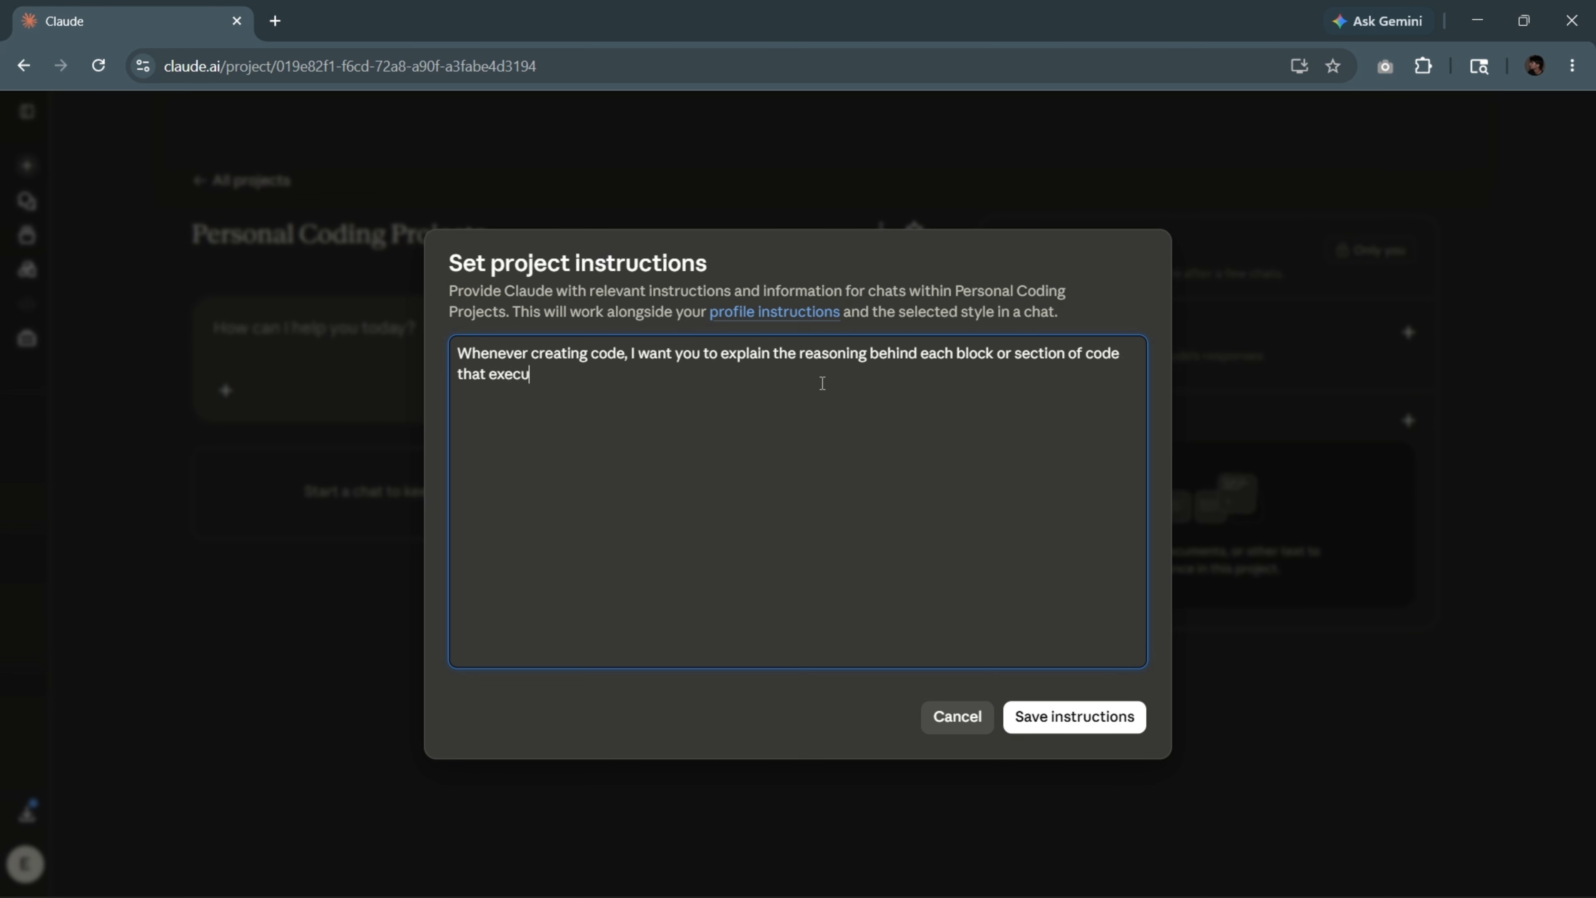
type("tes a particular function. For complex ")
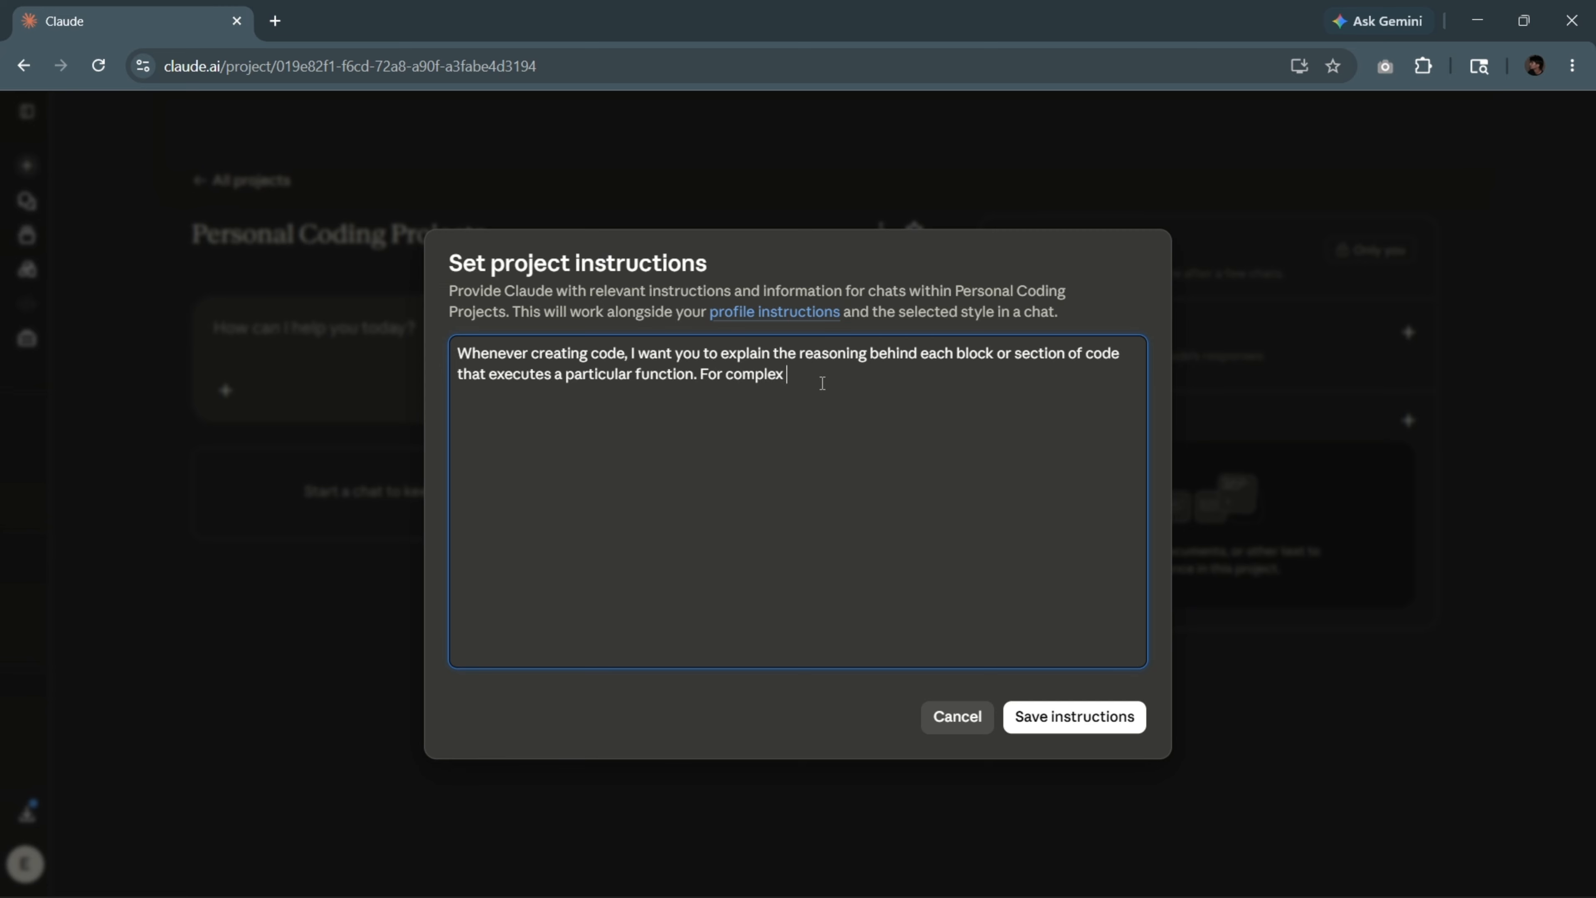
Add "For complex examples, I want you to break them down into sections before explaining the purpose of each." to the instructions and save them.
type("examples, I want you to break th")
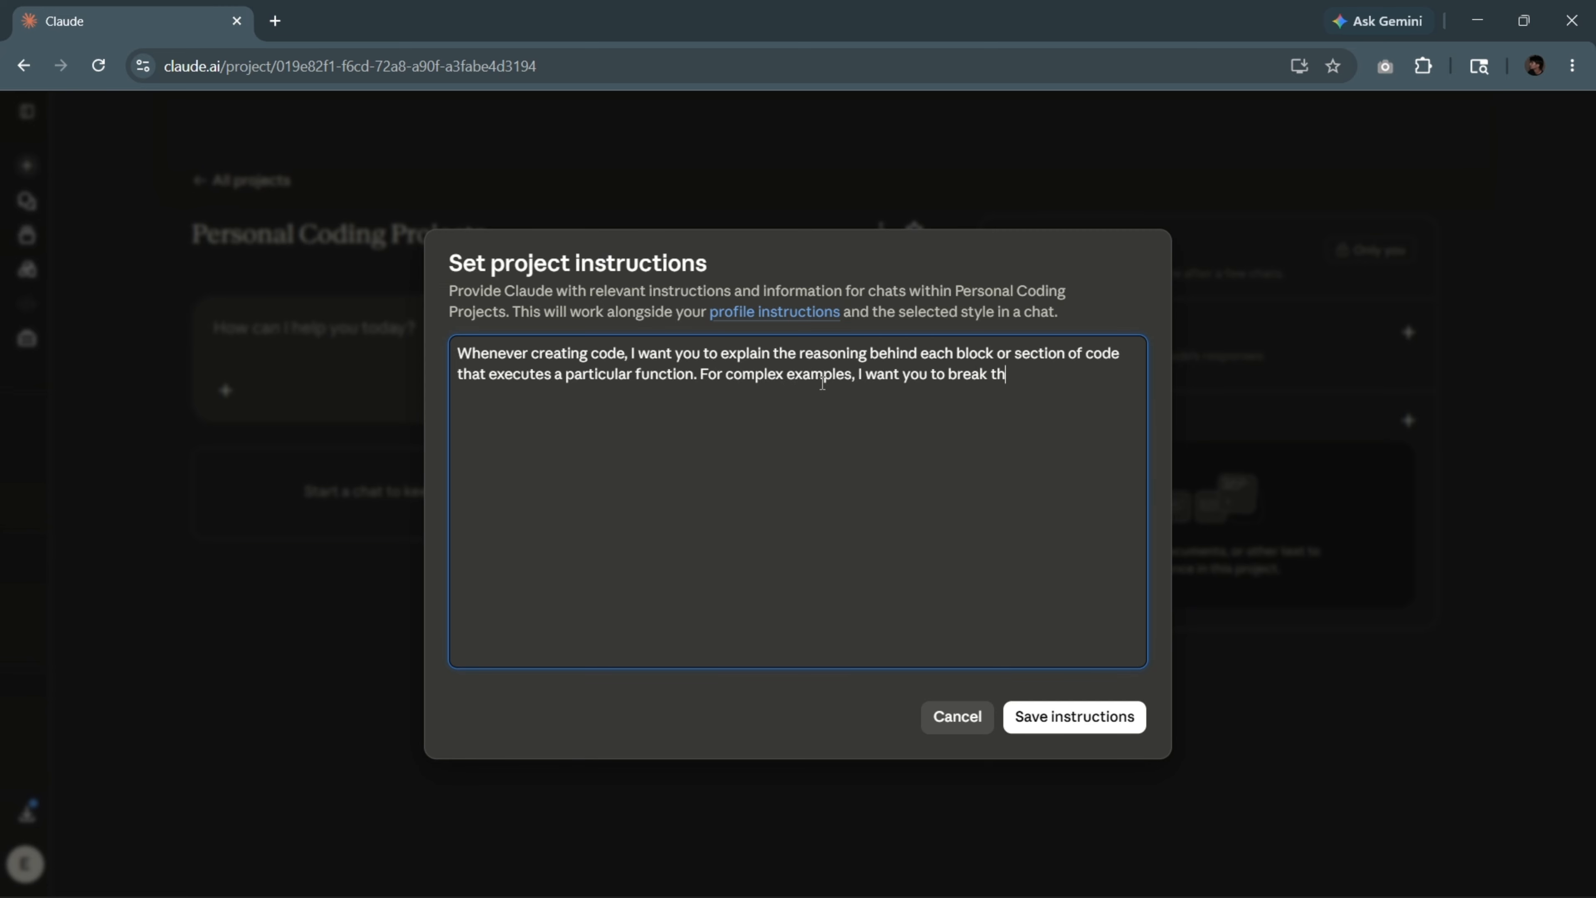
type("em down into")
type(" sections before e")
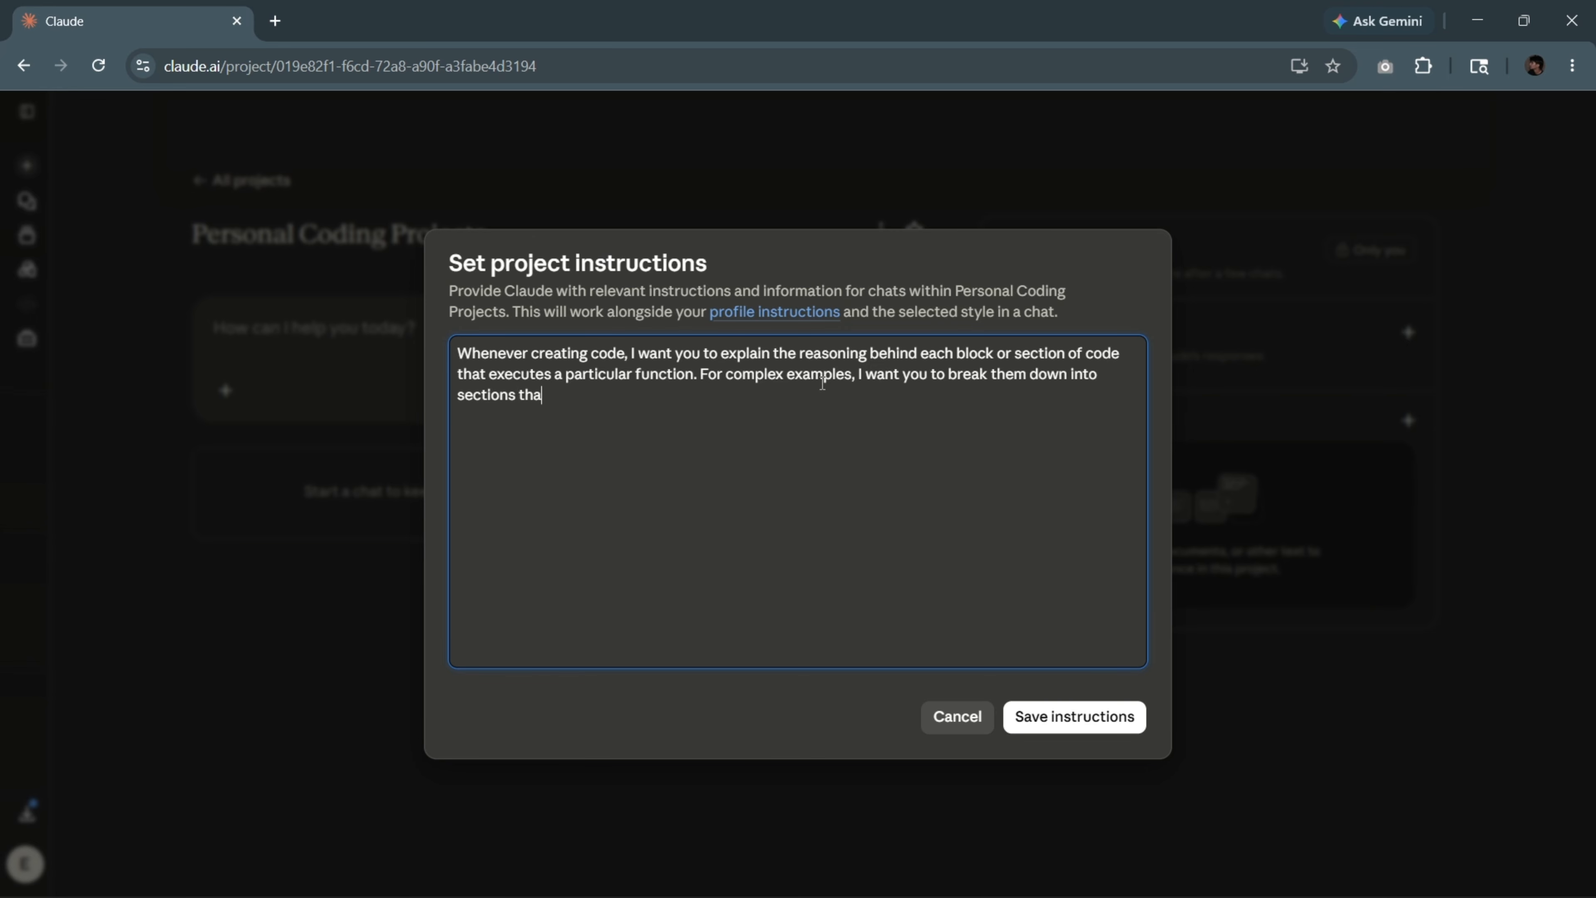
type("xplaining the ")
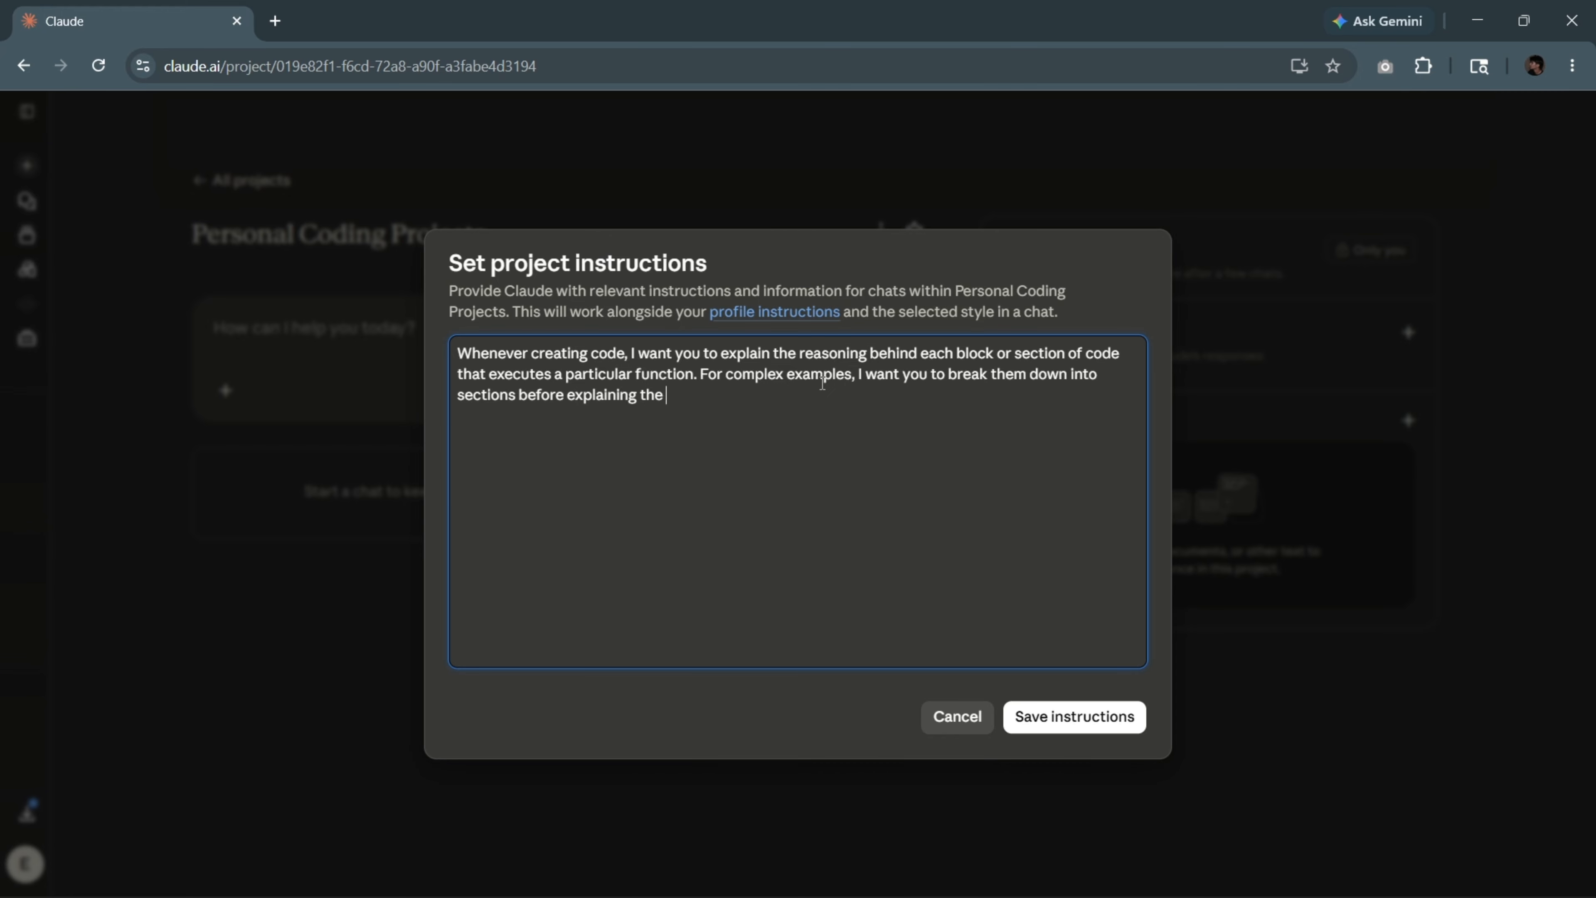
type("purpose of each.")
left_click(1078, 723)
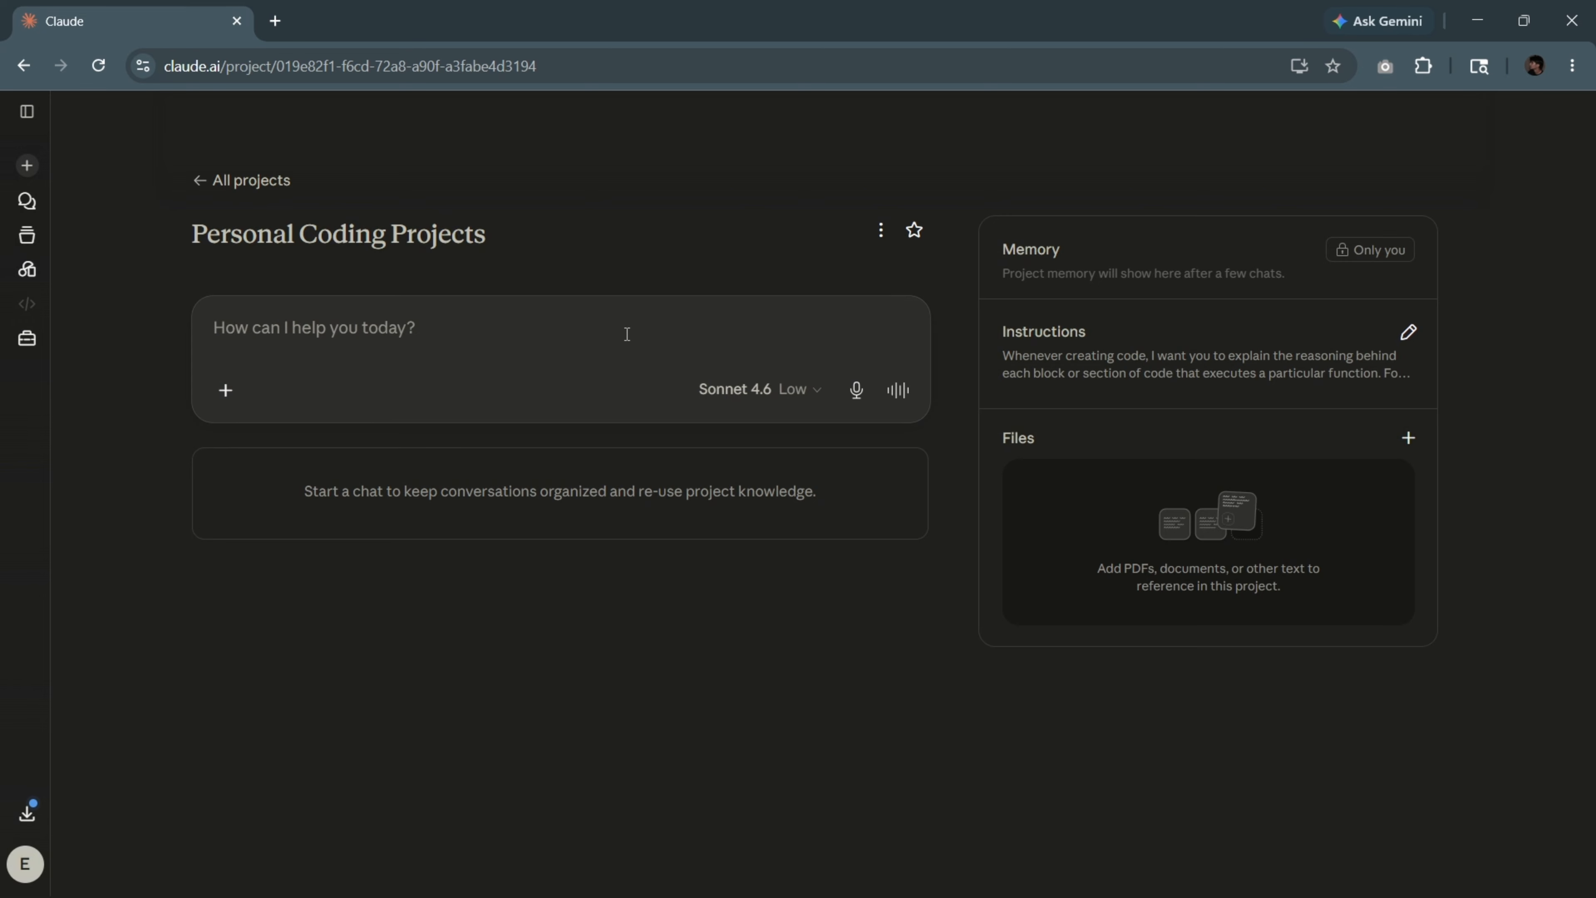
Enter the chat prompt "Write me a short python script that renames folders from this format "Month Day" to "MM-DD"".
type("Write me a short pyt")
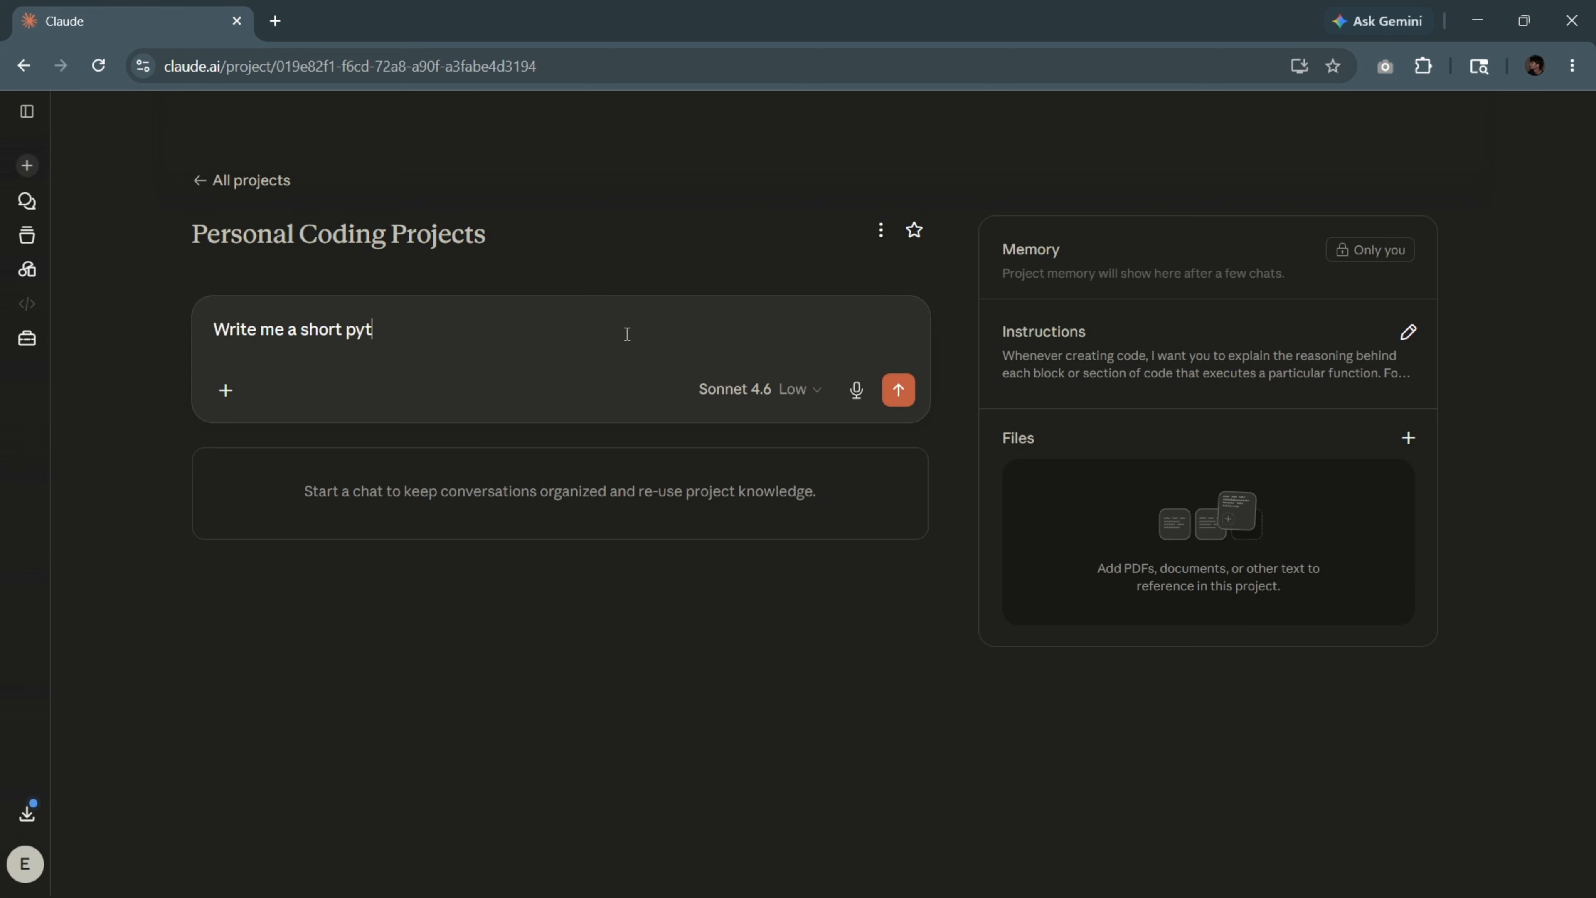
type("hon script that renames foldde")
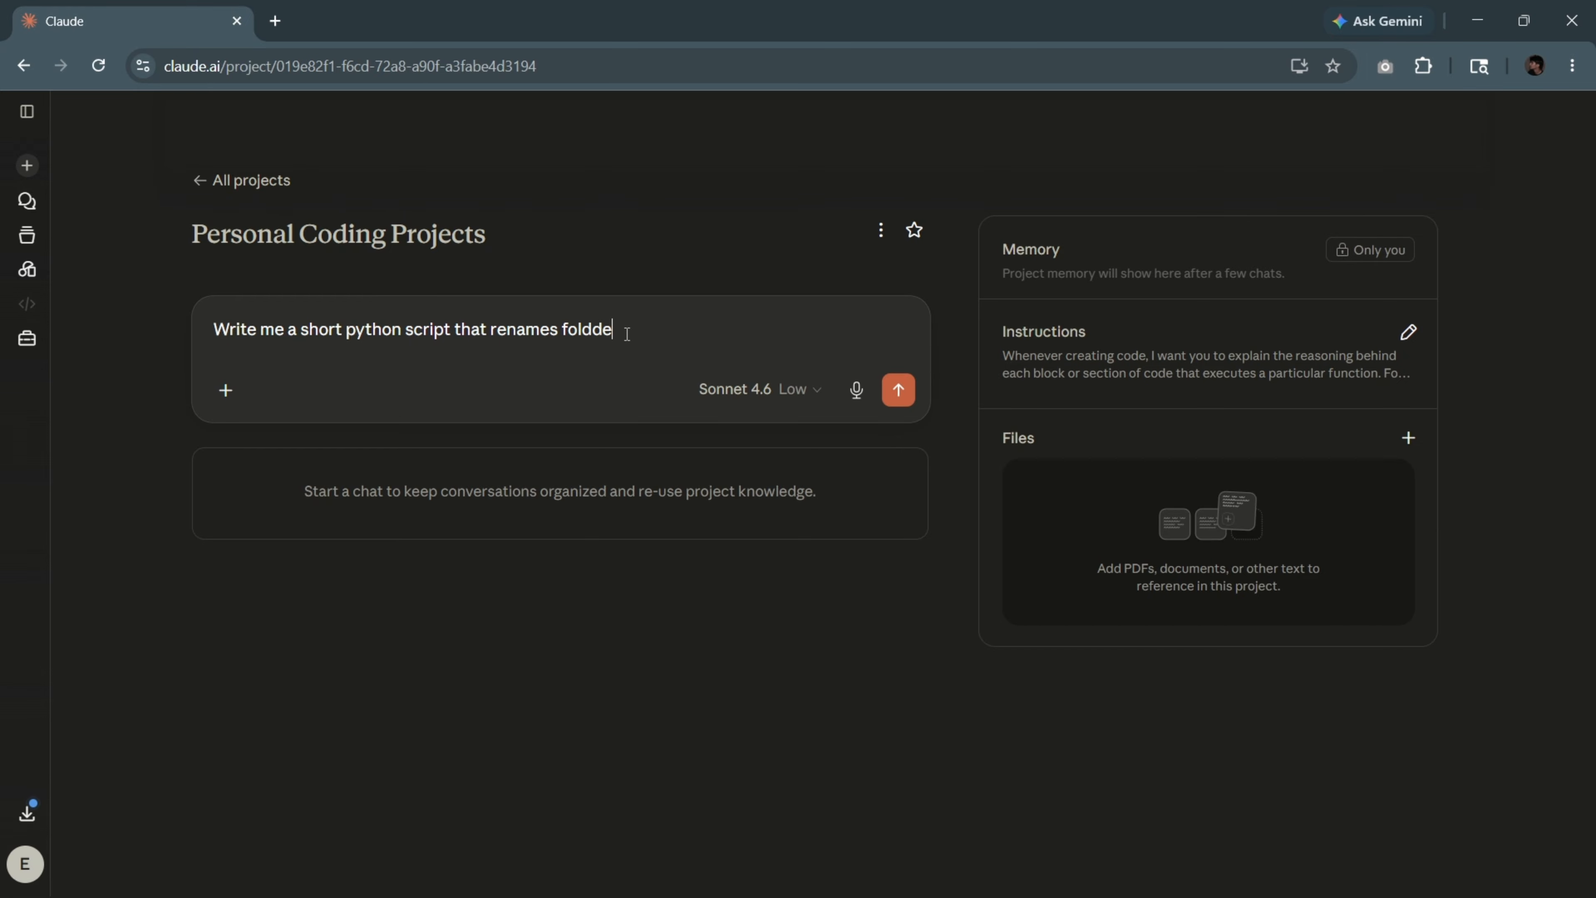
key("BackSpace")
key("BackSpace")
type("ers from this format \"Month Day\" to \"MM")
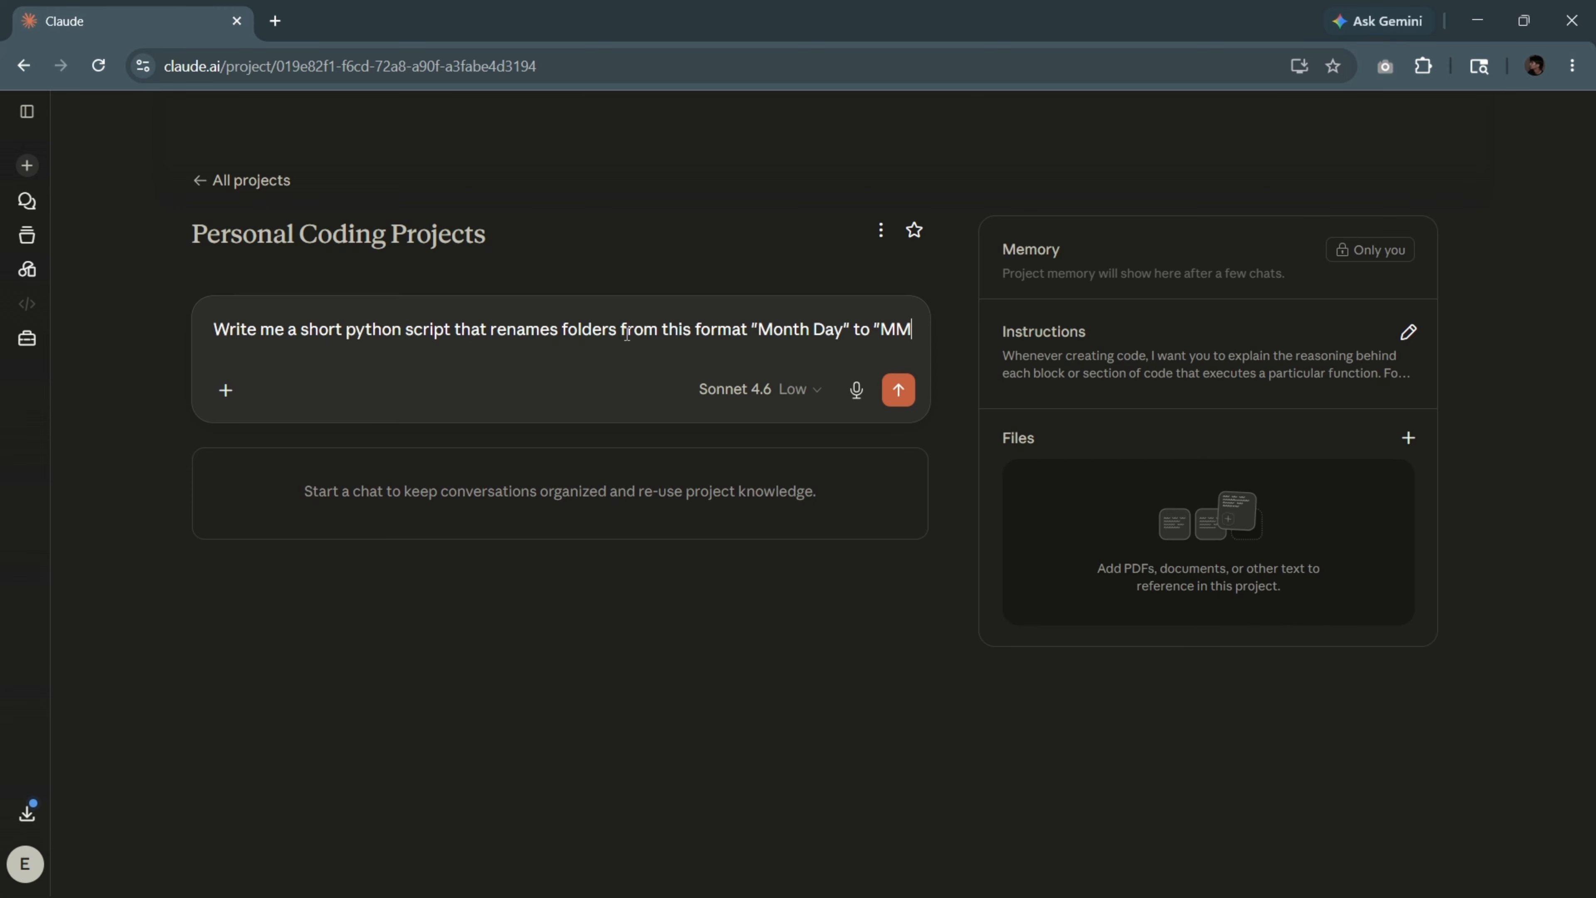
type("-")
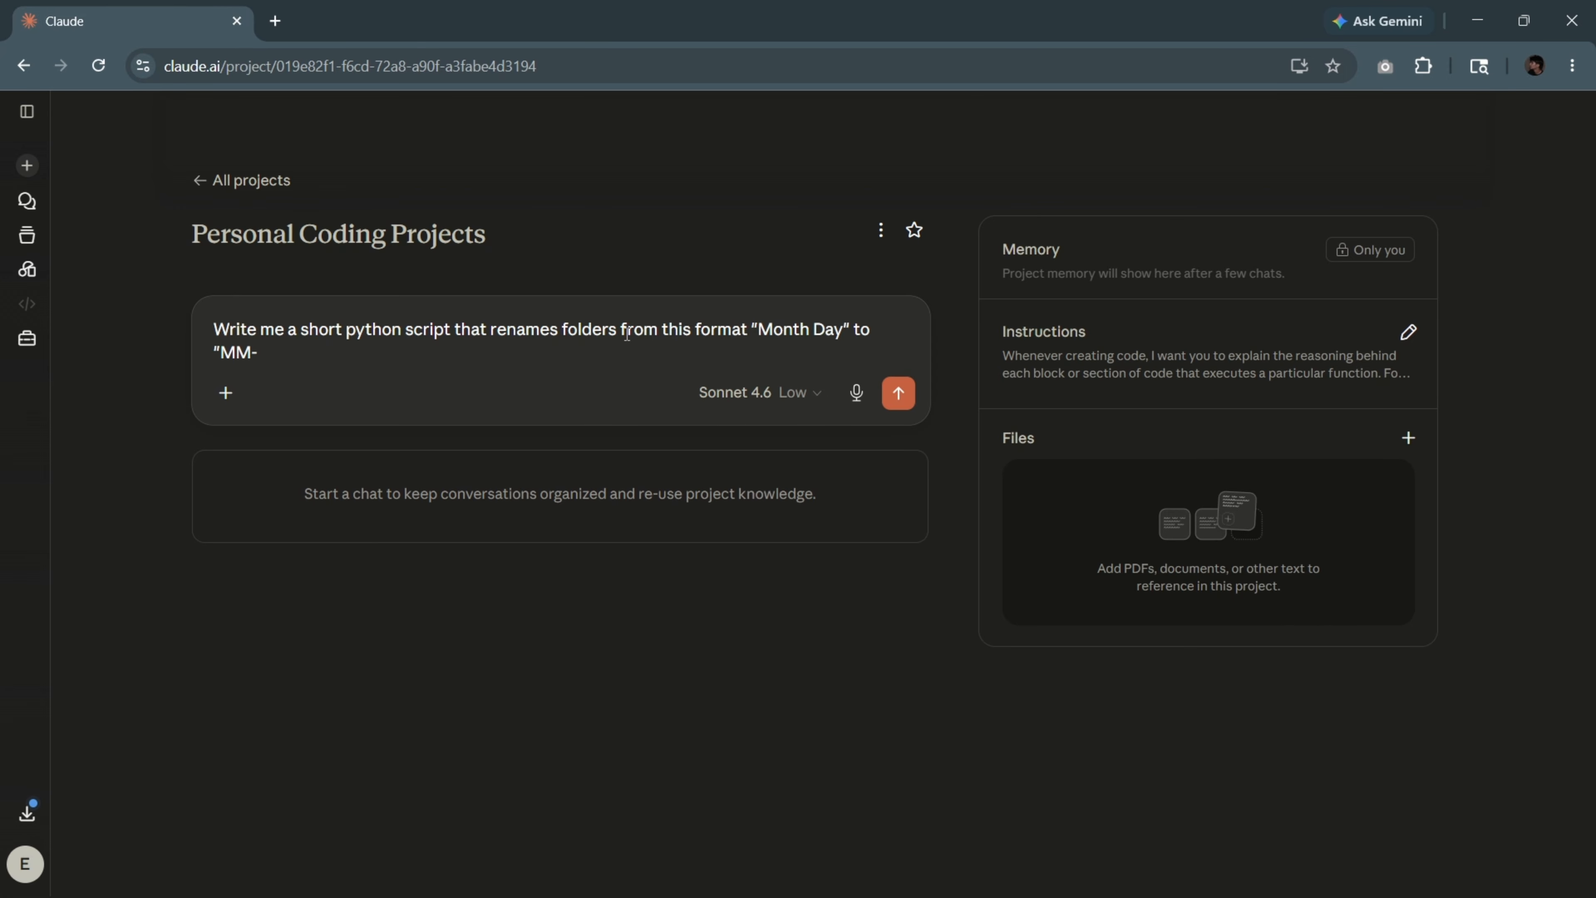
type("DD”")
Turn on Thinking for the Sonnet 4.6 model and send the folder-renaming prompt.
left_click(732, 392)
mouse_move(792, 598)
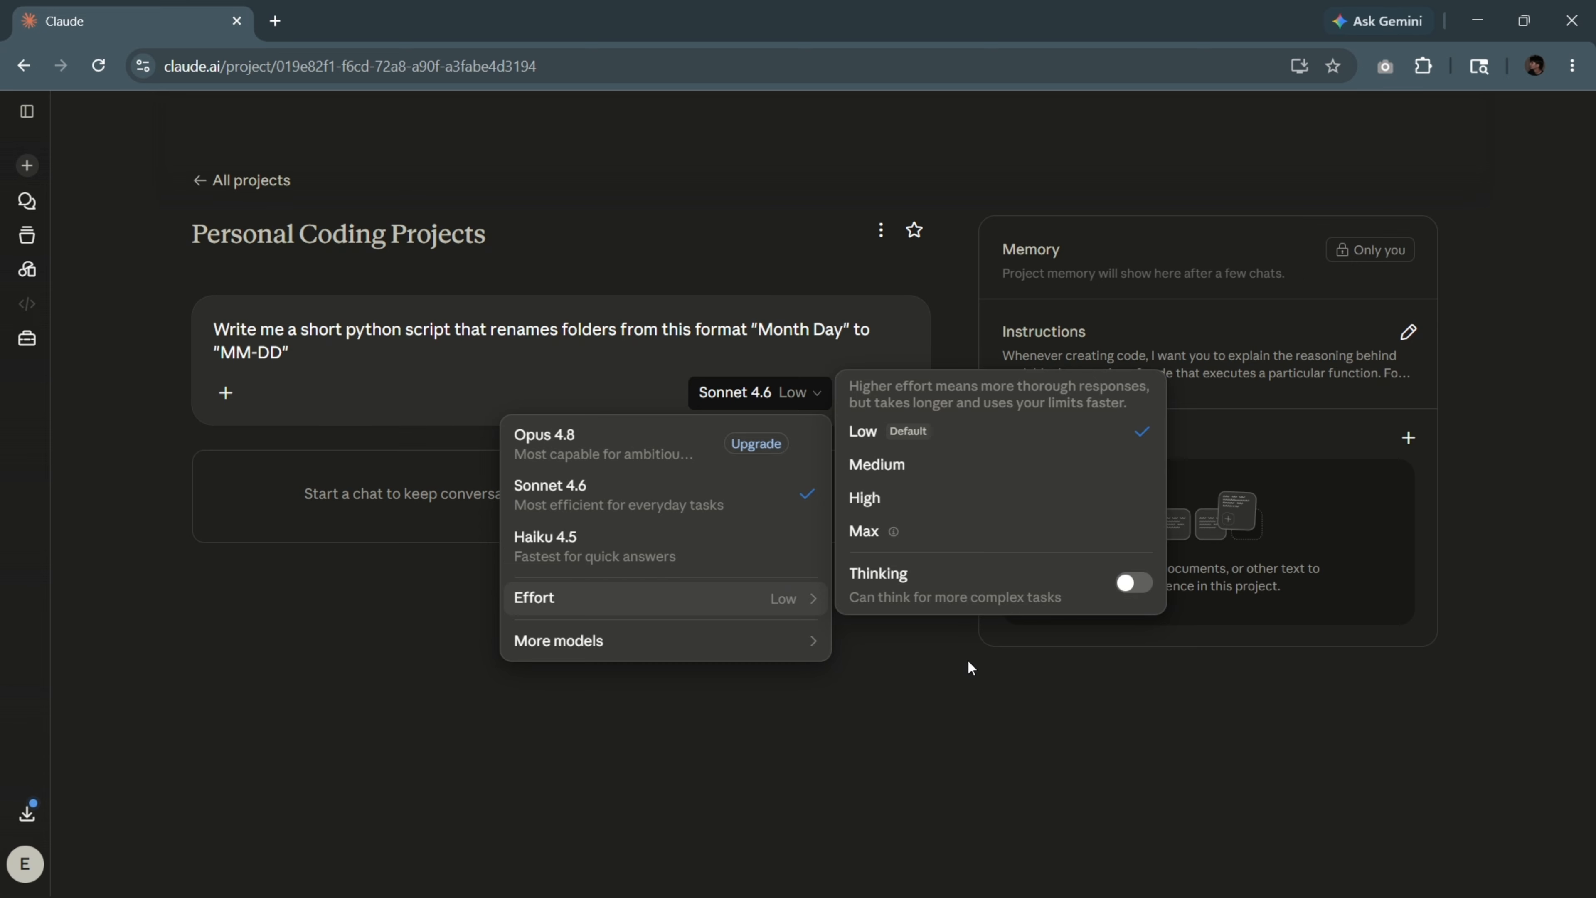
left_click(1135, 582)
left_click(400, 324)
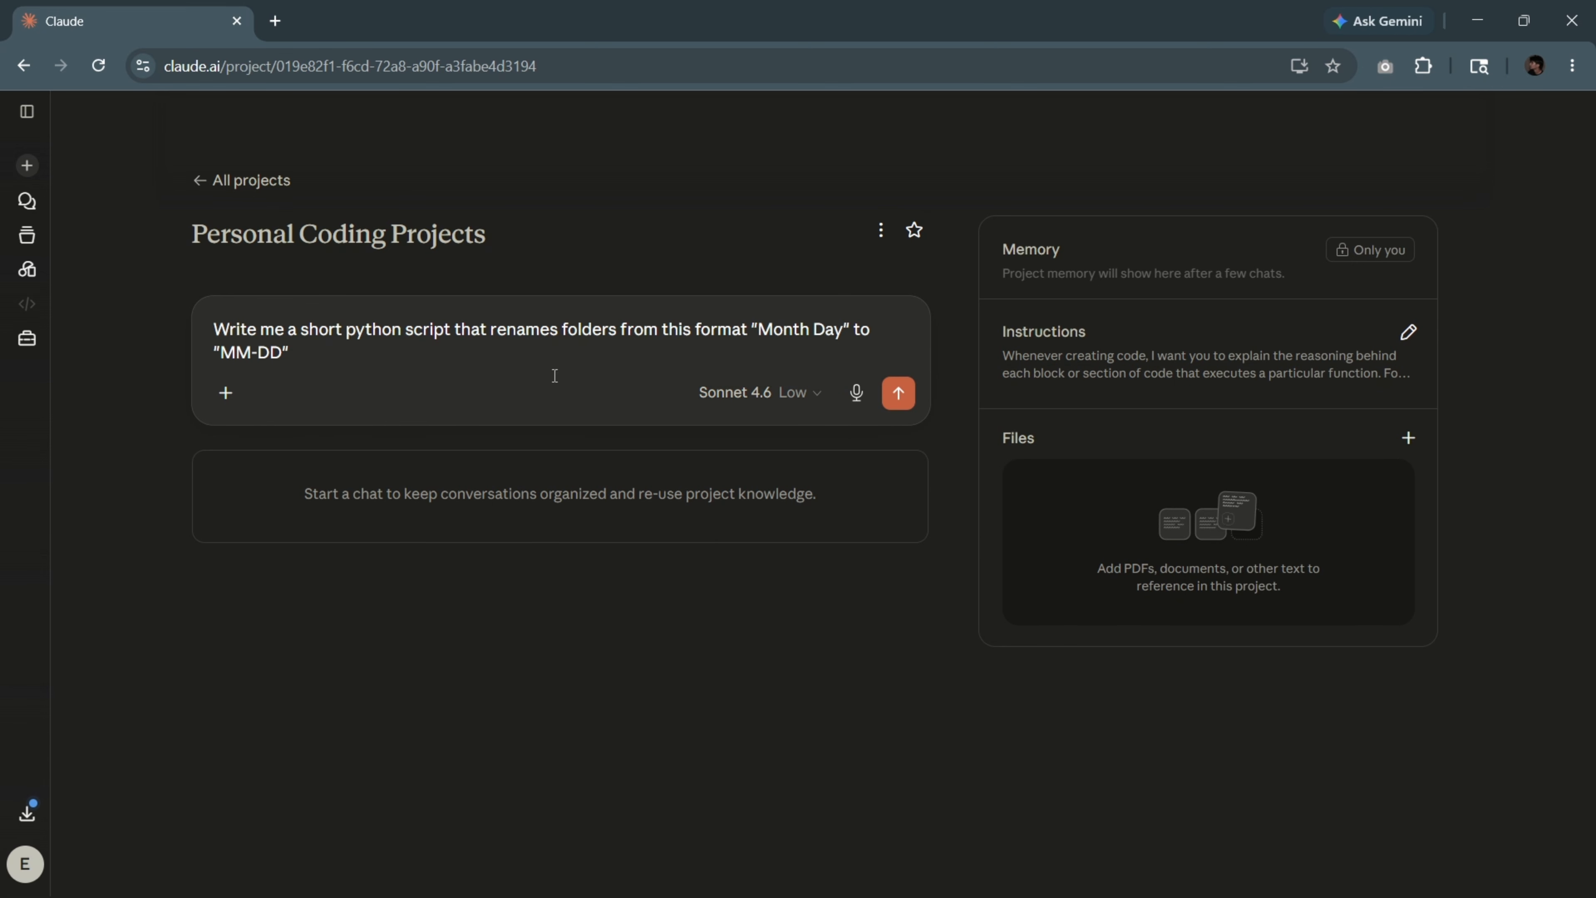
left_click(701, 393)
mouse_move(802, 607)
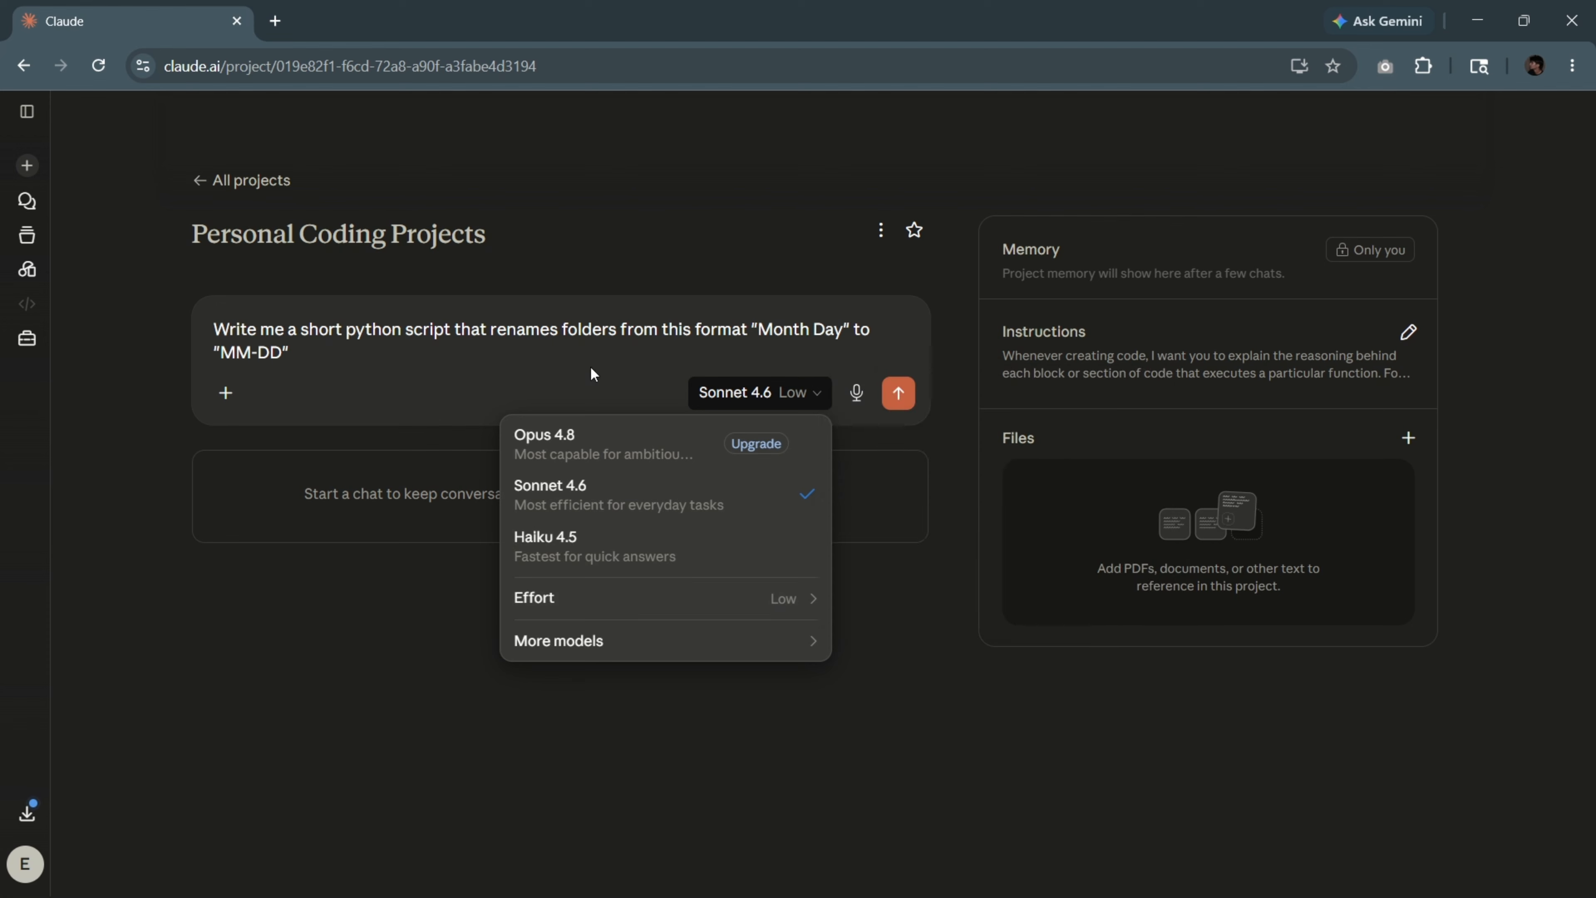
left_click(479, 368)
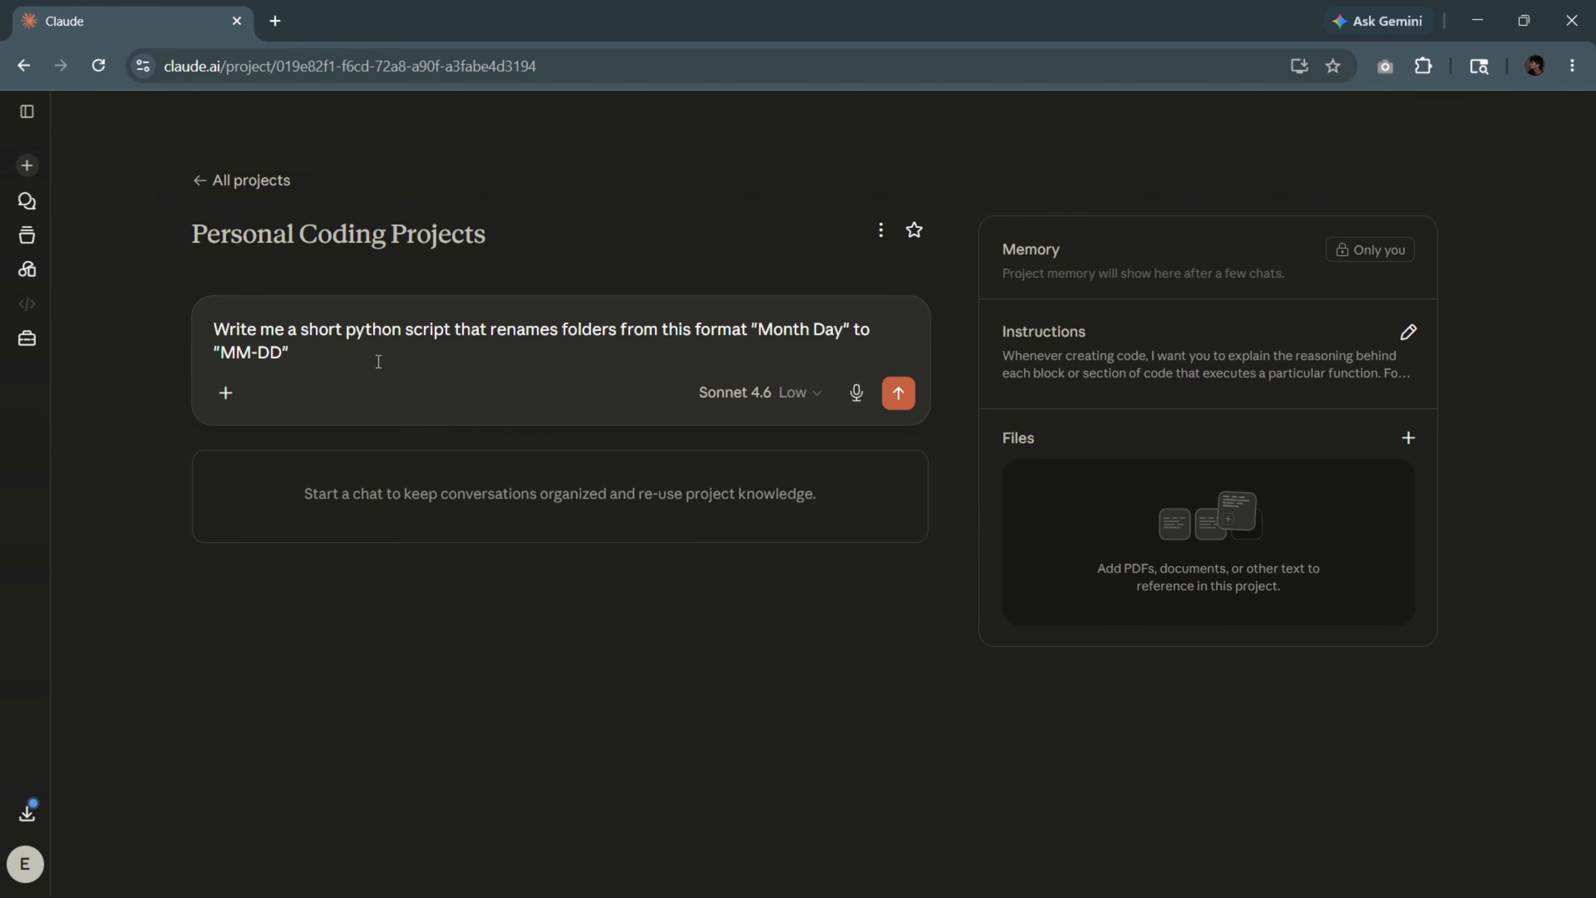
left_click(898, 392)
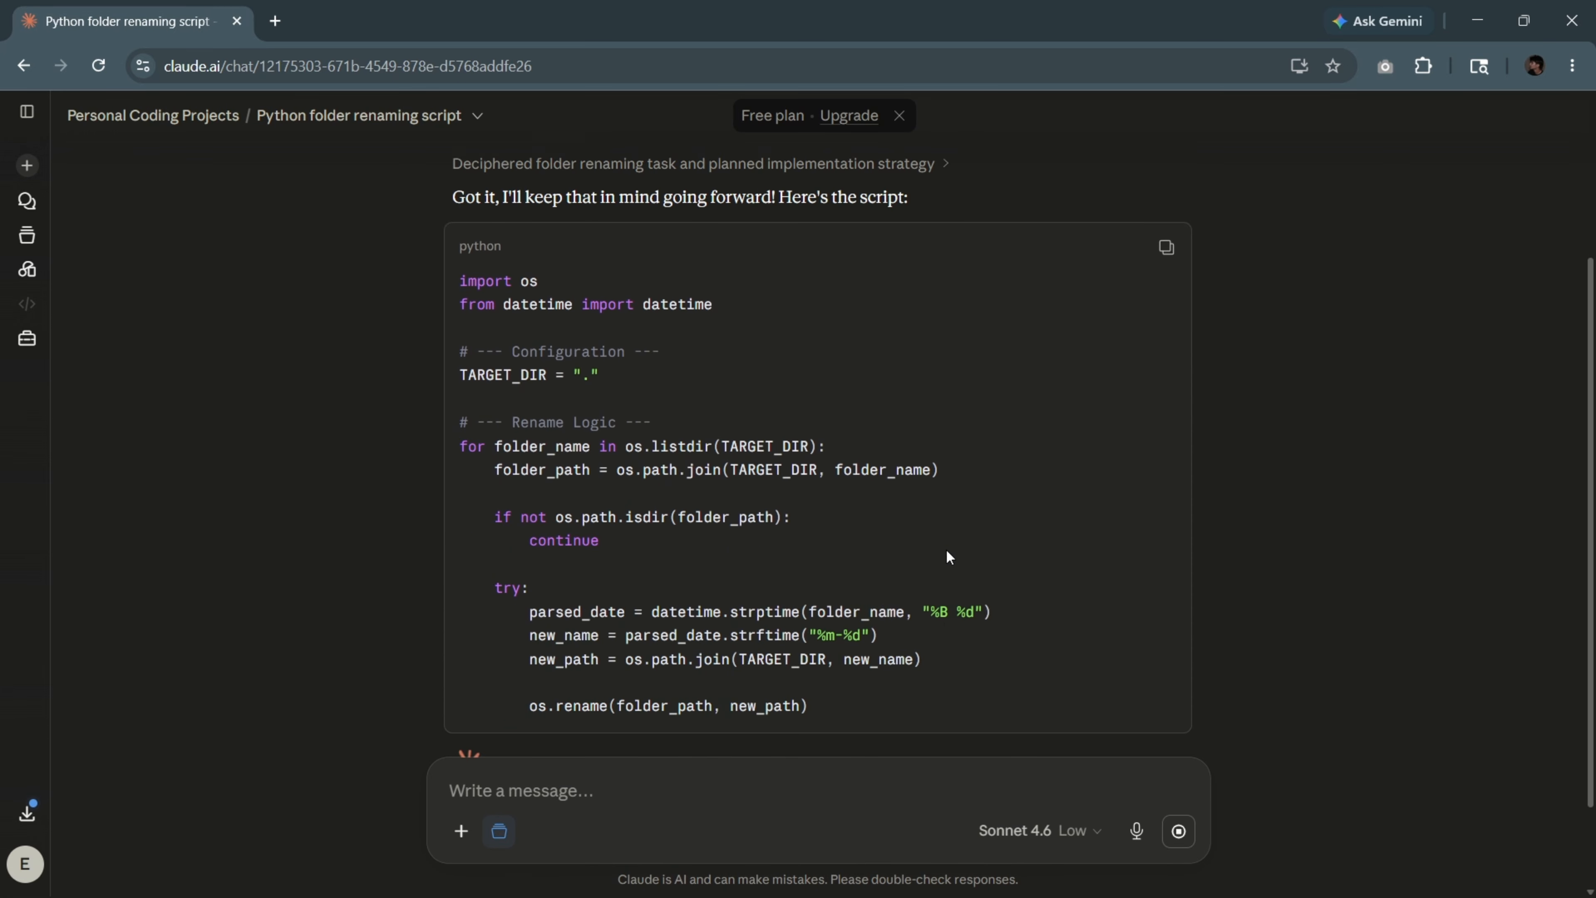
Read through the generated Python script and the explanations of its individual sections.
scroll(798, 497, "up", 3)
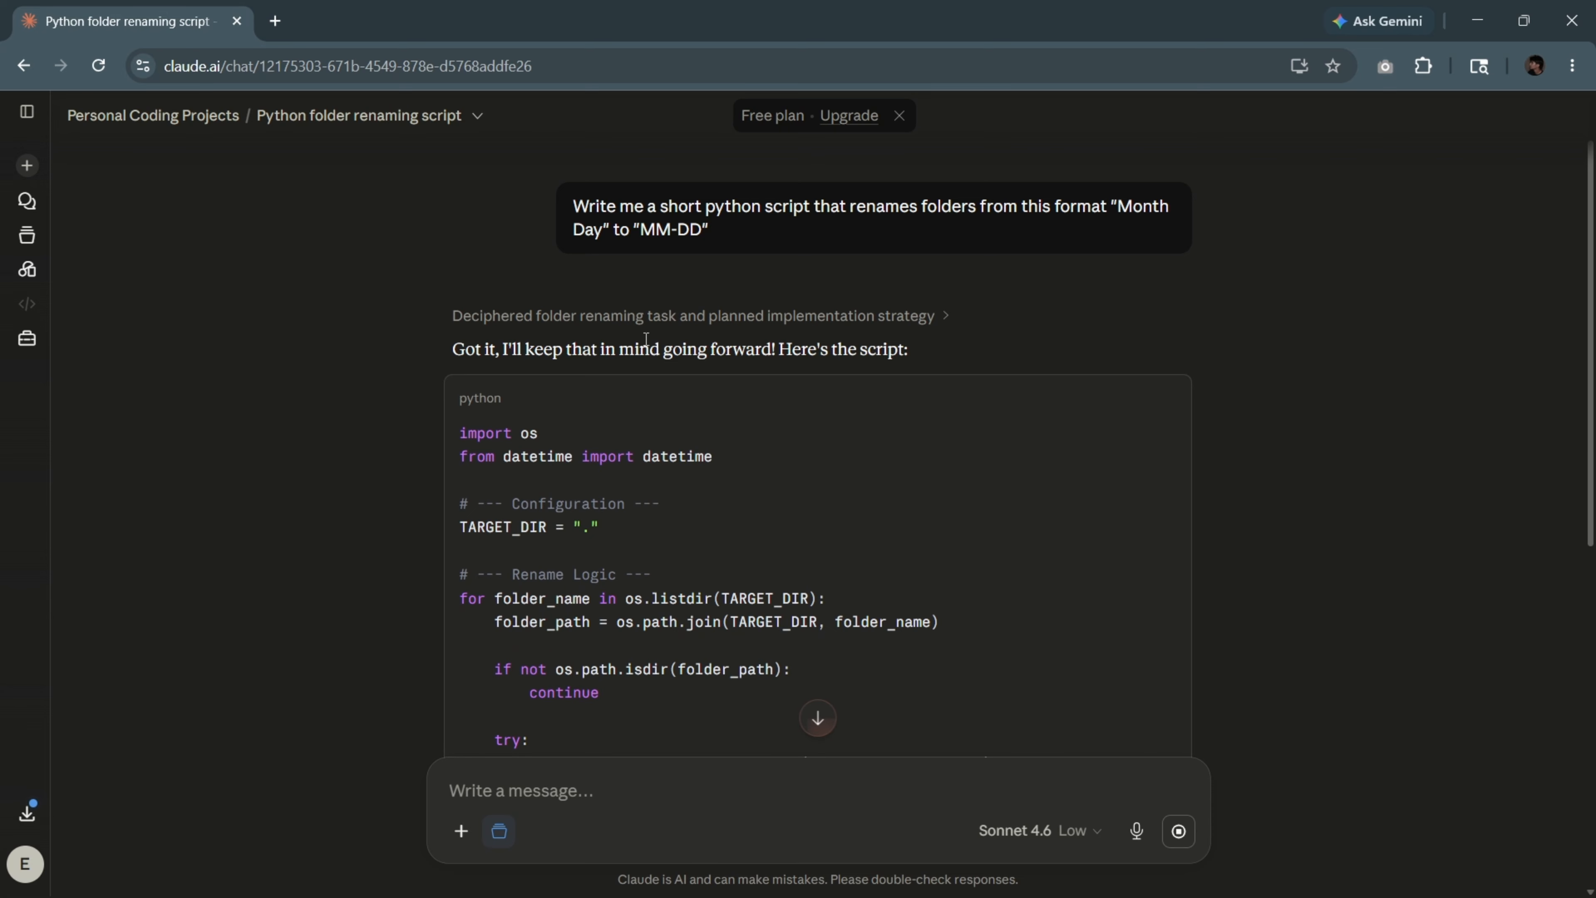
scroll(517, 308, "down", 10)
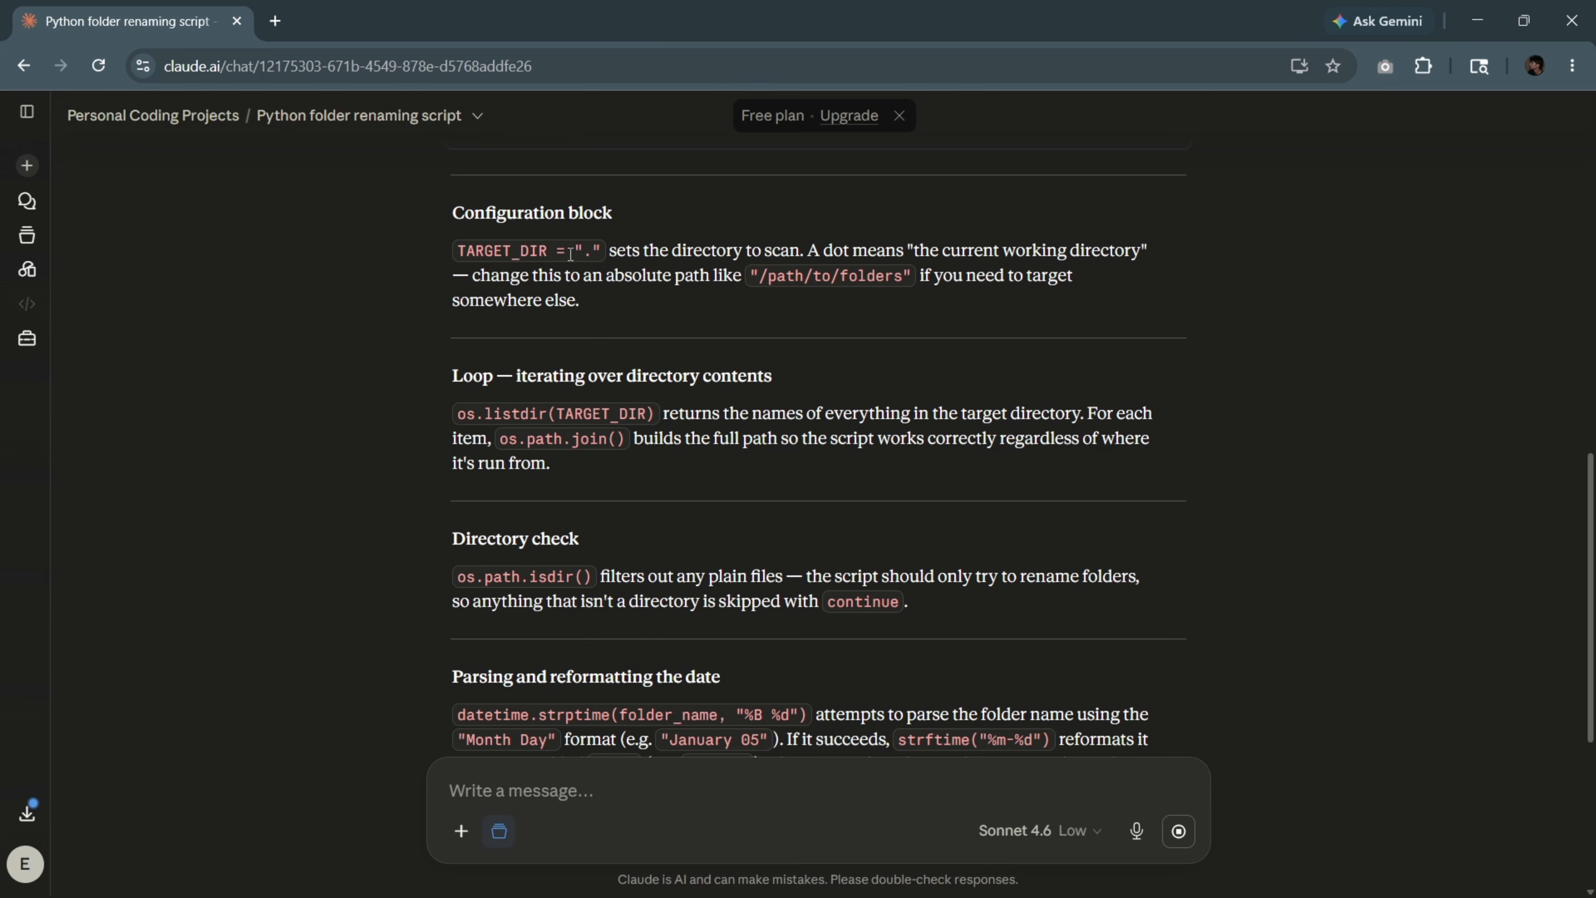
scroll(546, 260, "down", 8)
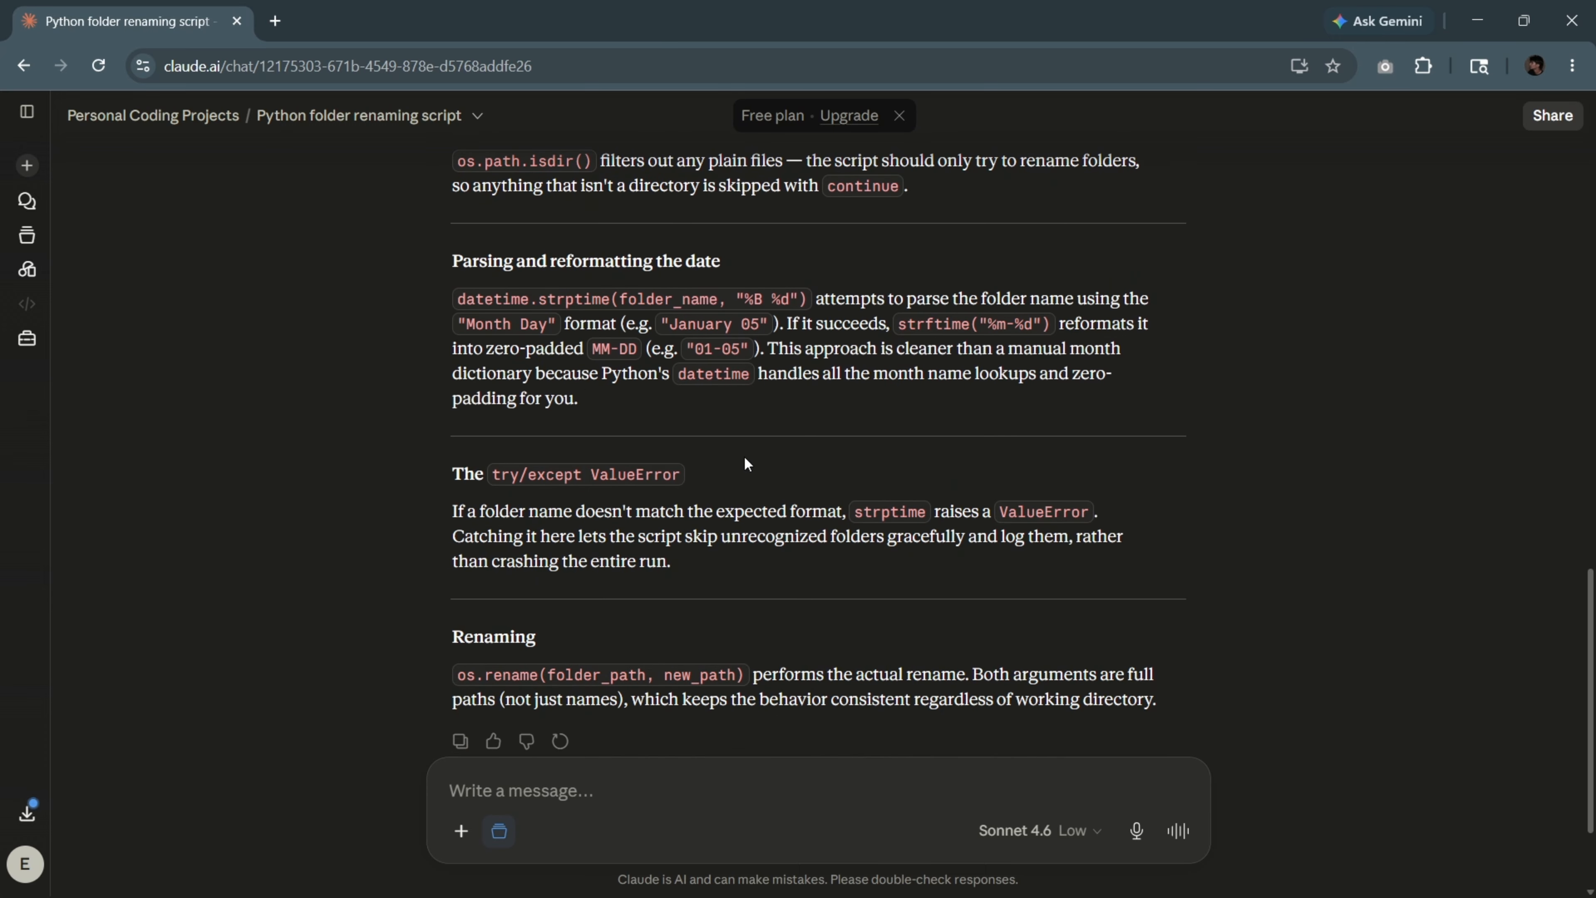
scroll(626, 361, "up", 2)
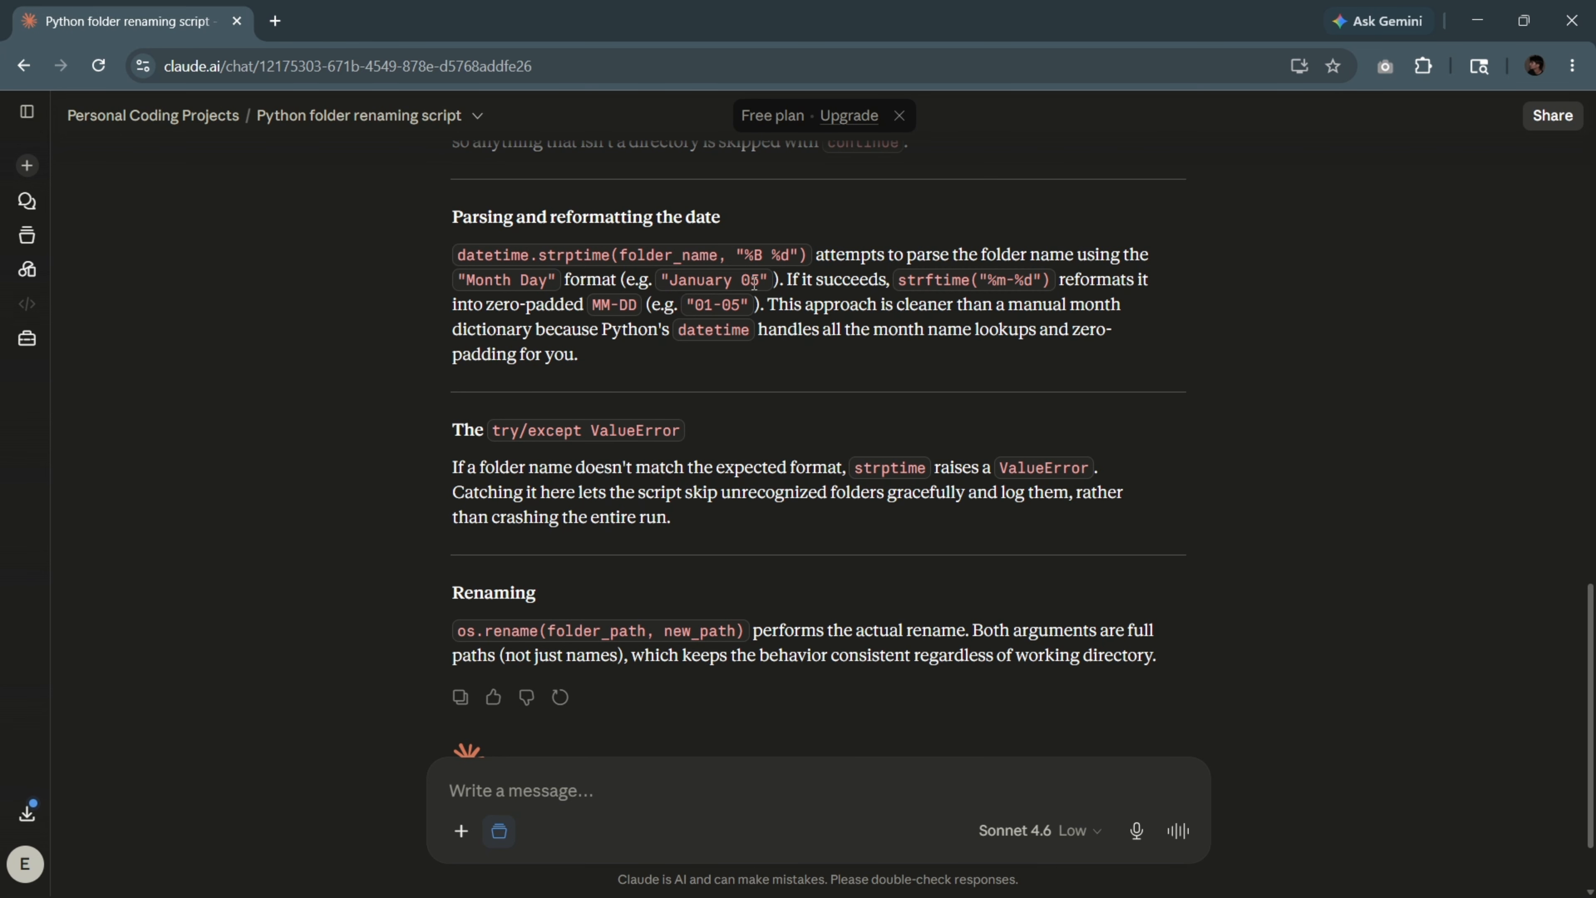
scroll(615, 416, "down", 2)
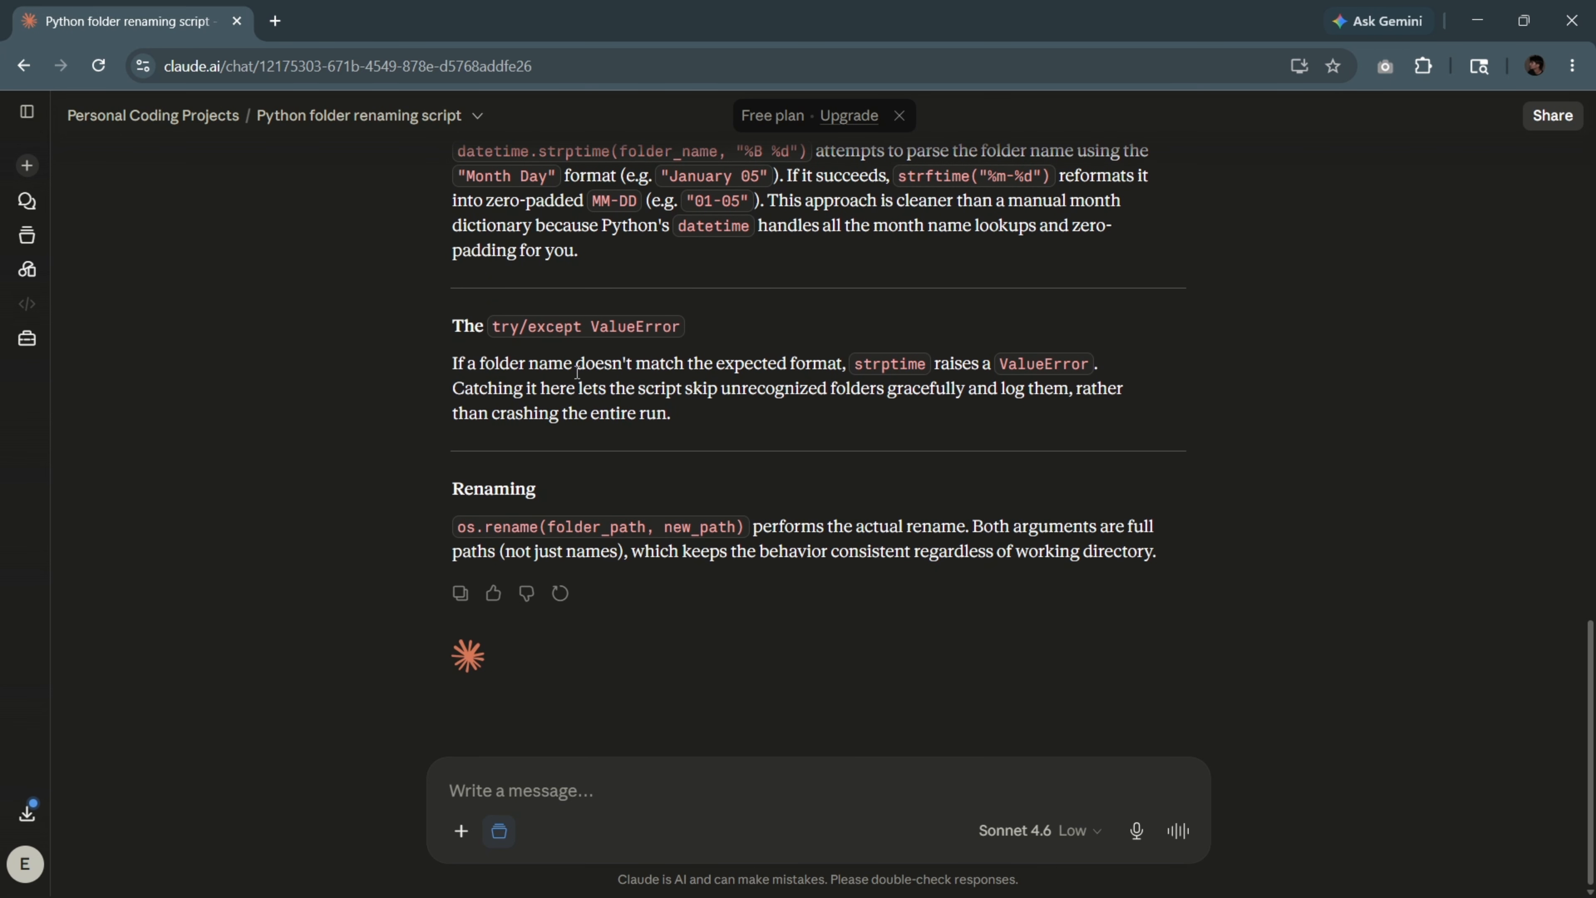
scroll(825, 553, "up", 20)
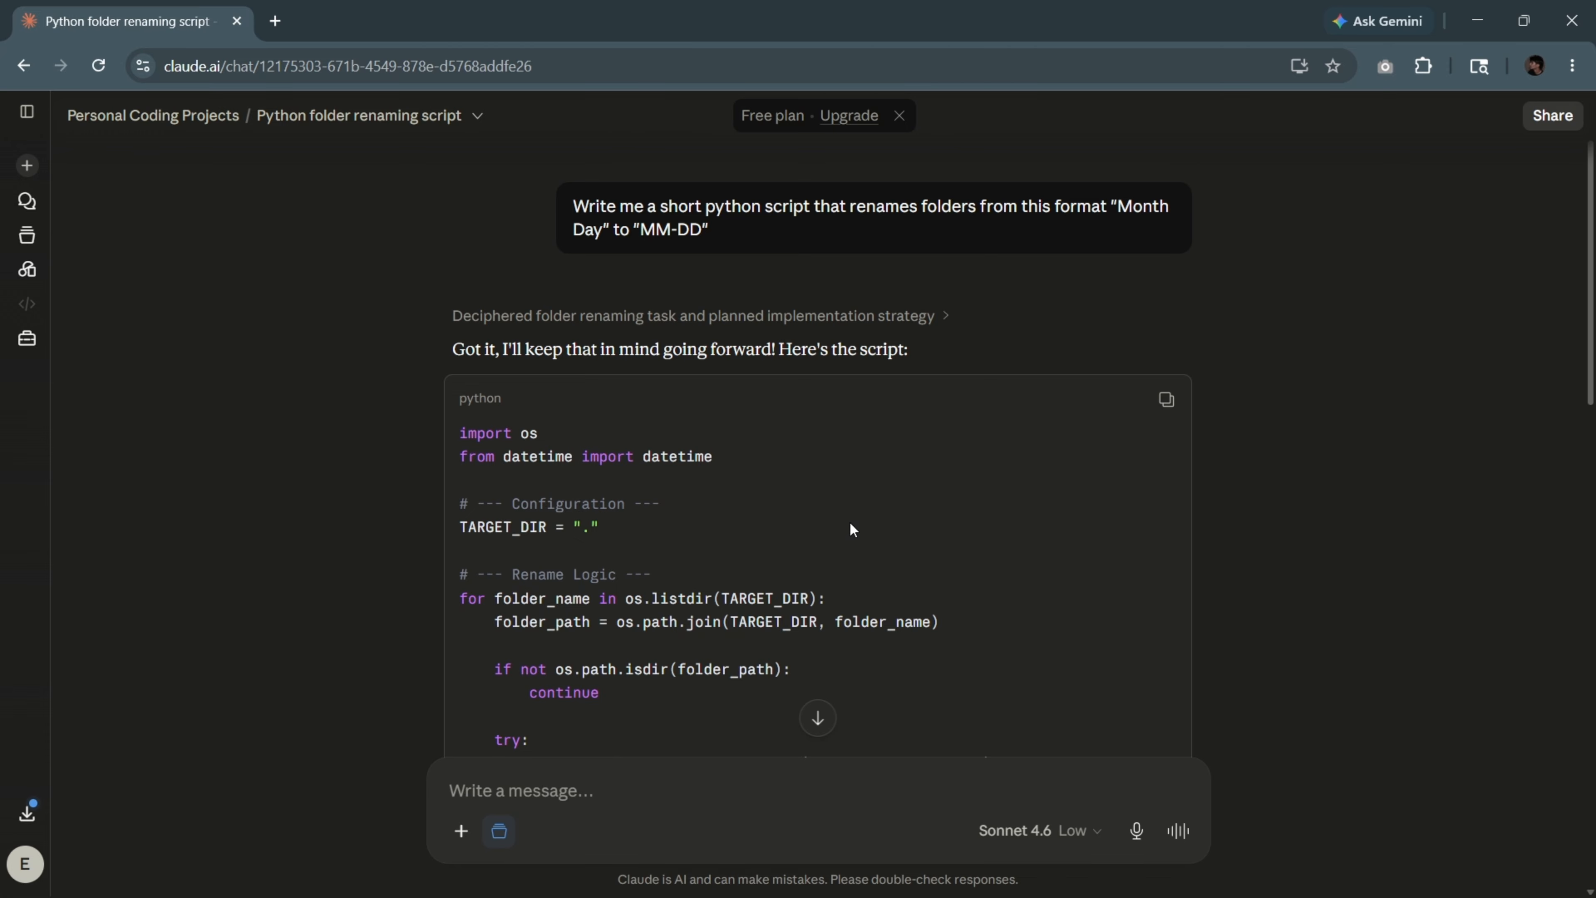
scroll(493, 441, "down", 4)
left_click_drag(433, 225, 1087, 578)
scroll(850, 444, "down", 4)
left_click(1115, 531)
scroll(588, 464, "up", 6)
scroll(1212, 444, "down", 15)
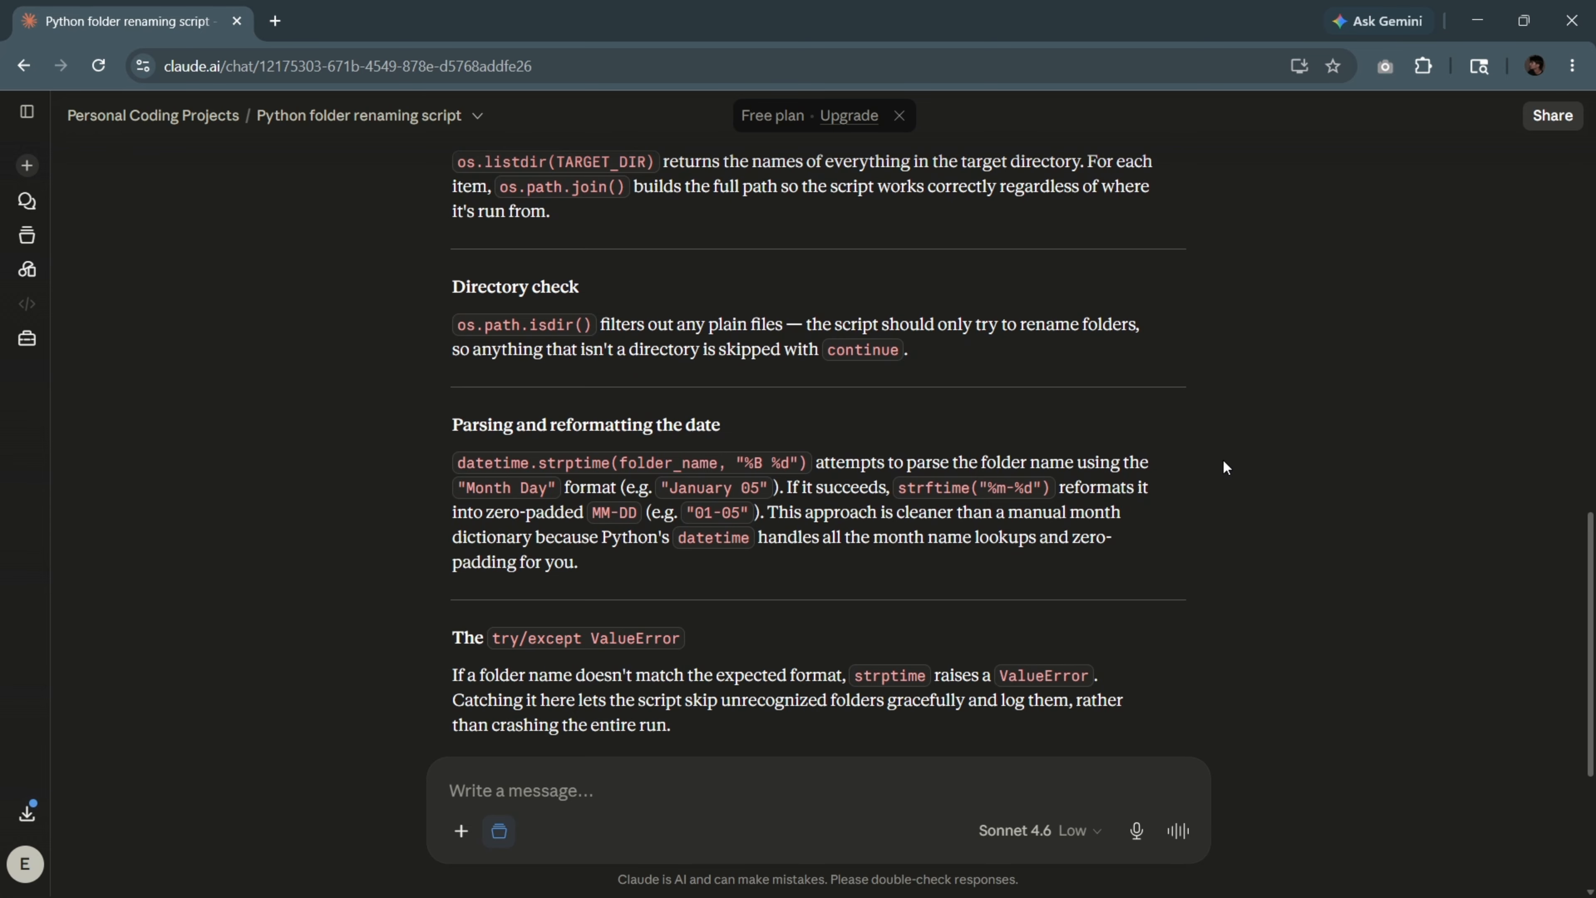
scroll(1280, 606, "down", 5)
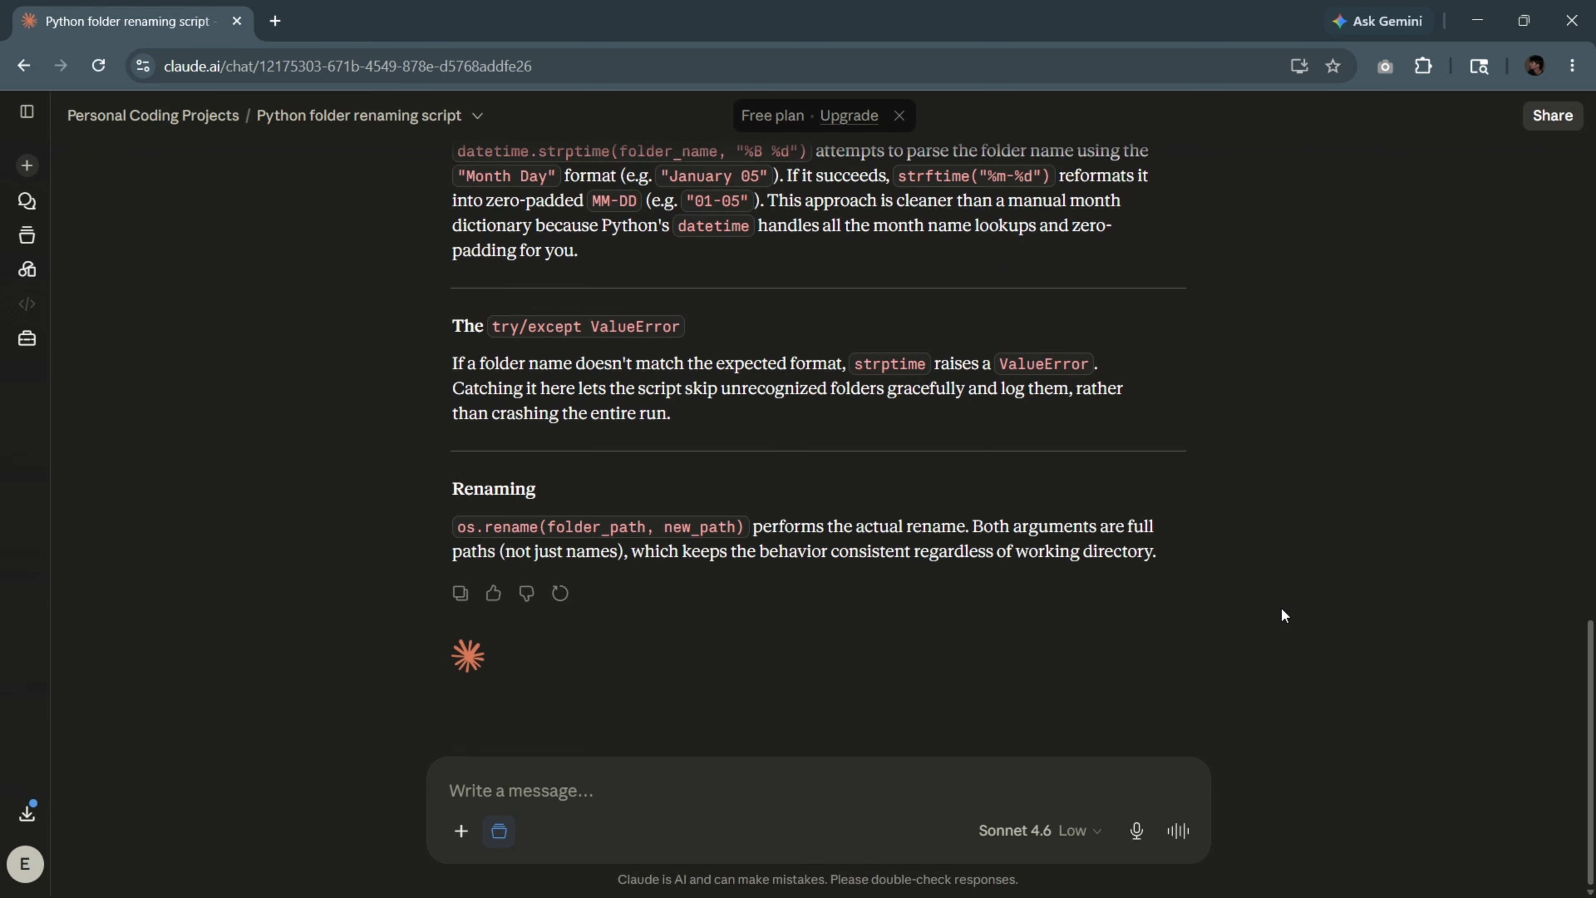
scroll(1018, 547, "up", 13)
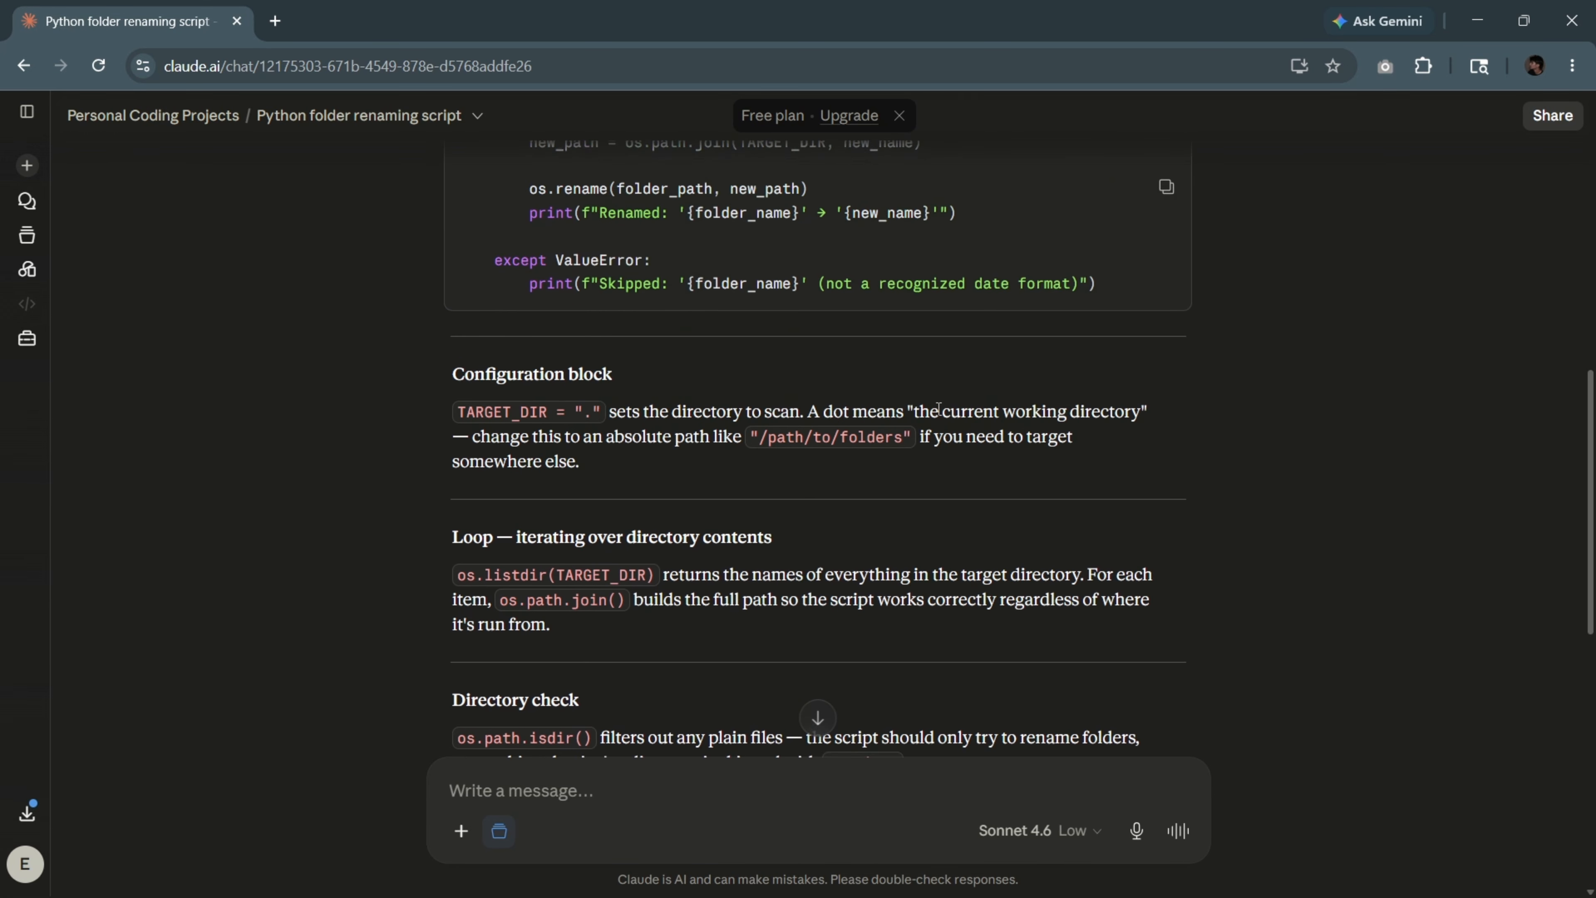
scroll(942, 390, "up", 10)
Return to the Personal Coding Projects page and review the saved project instructions without editing them.
left_click(152, 115)
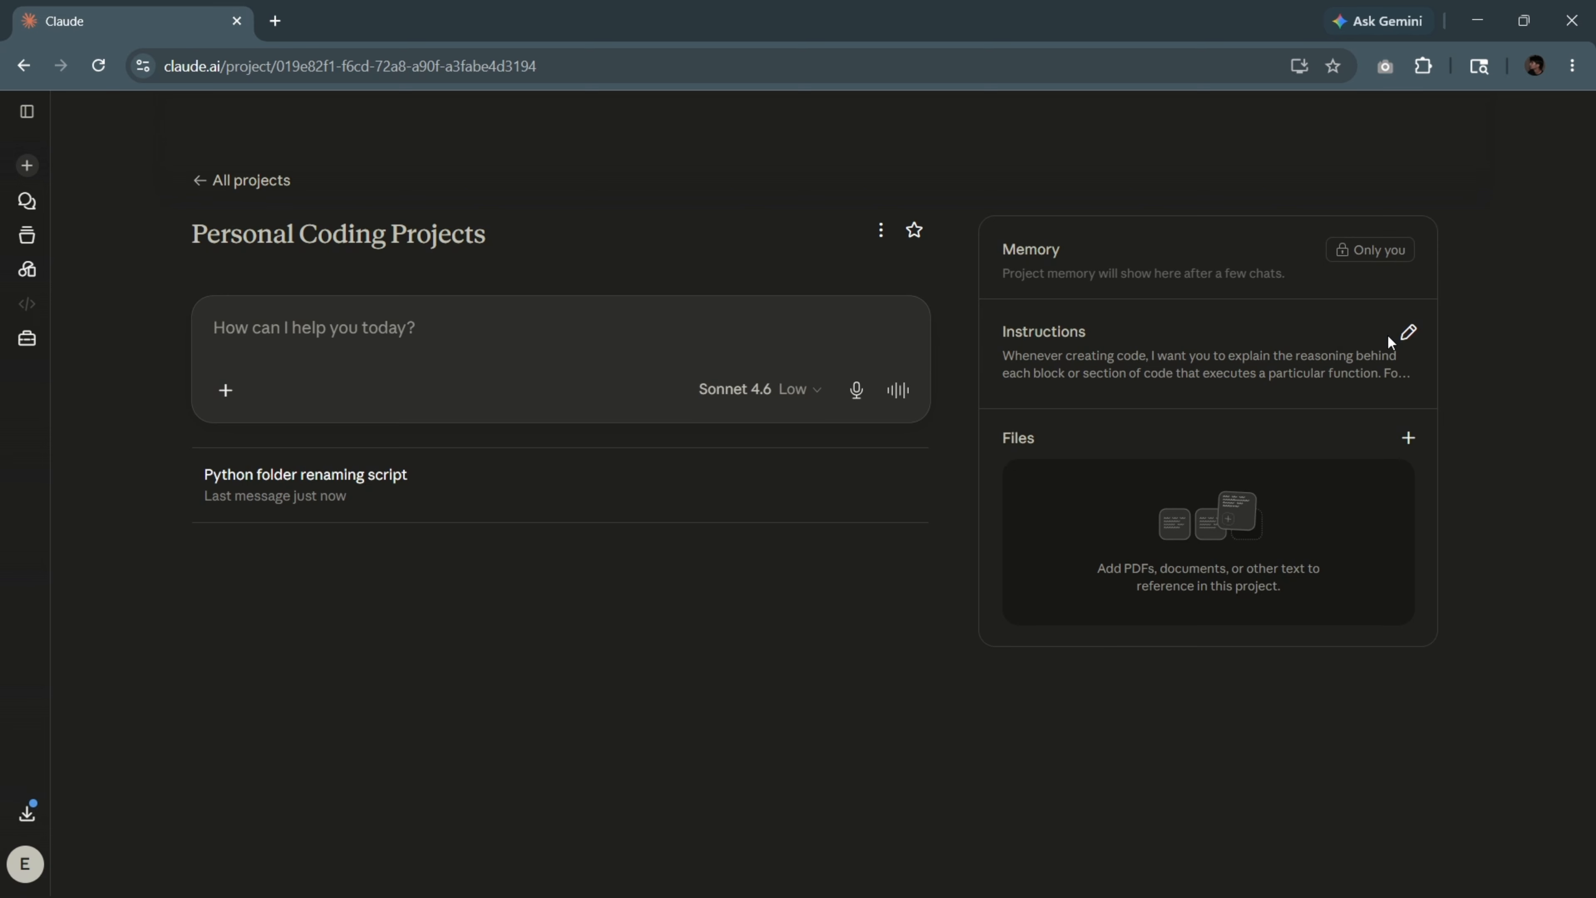
left_click(1406, 335)
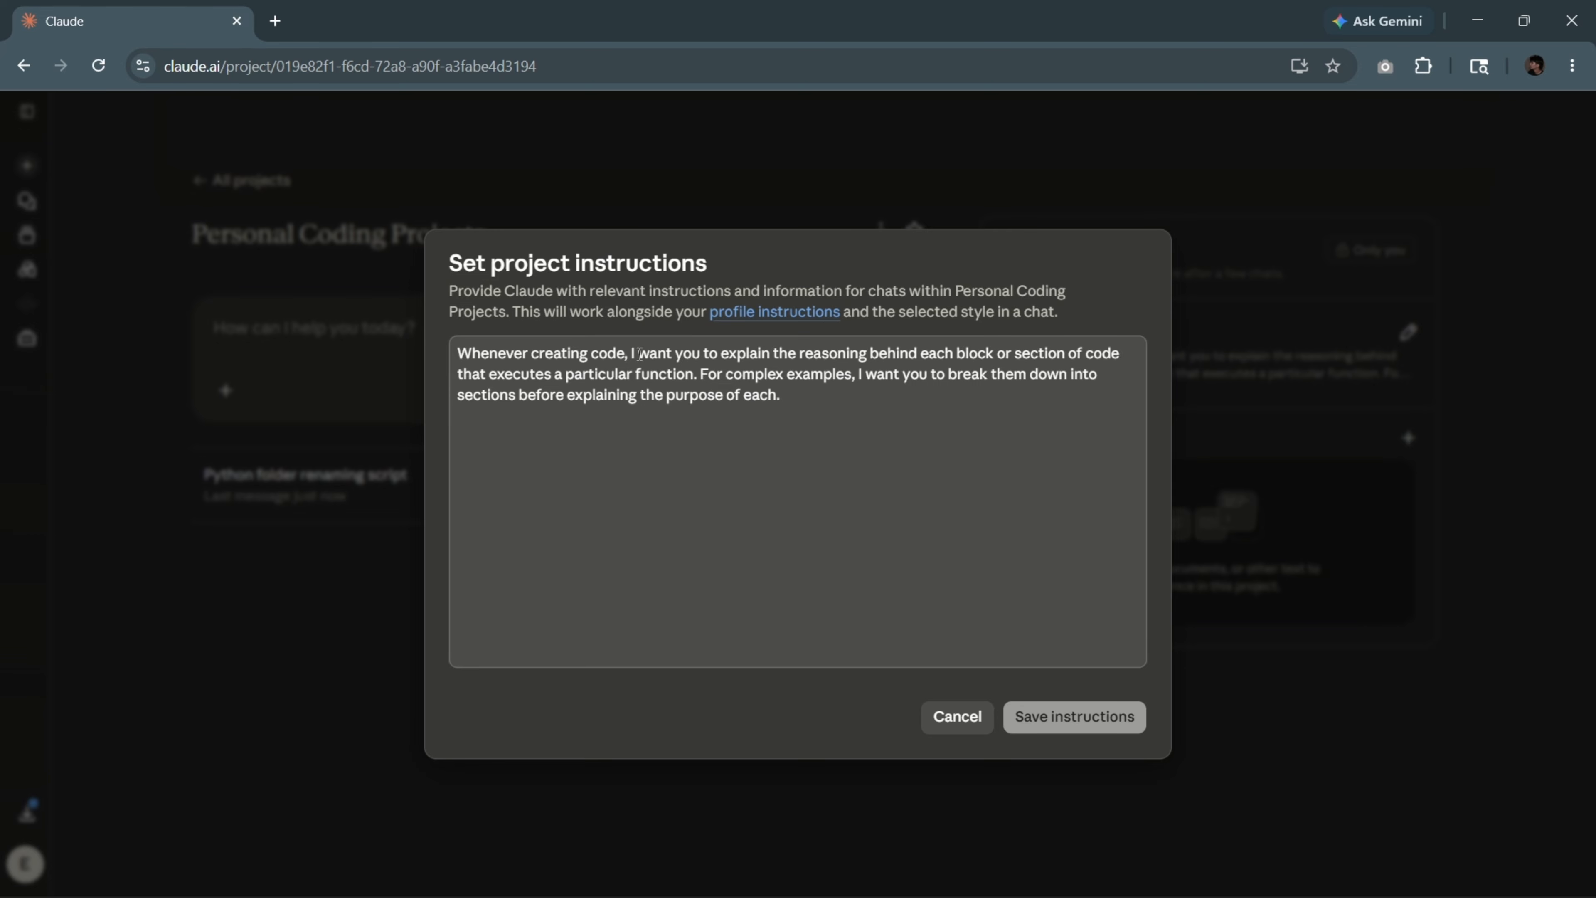
left_click(965, 723)
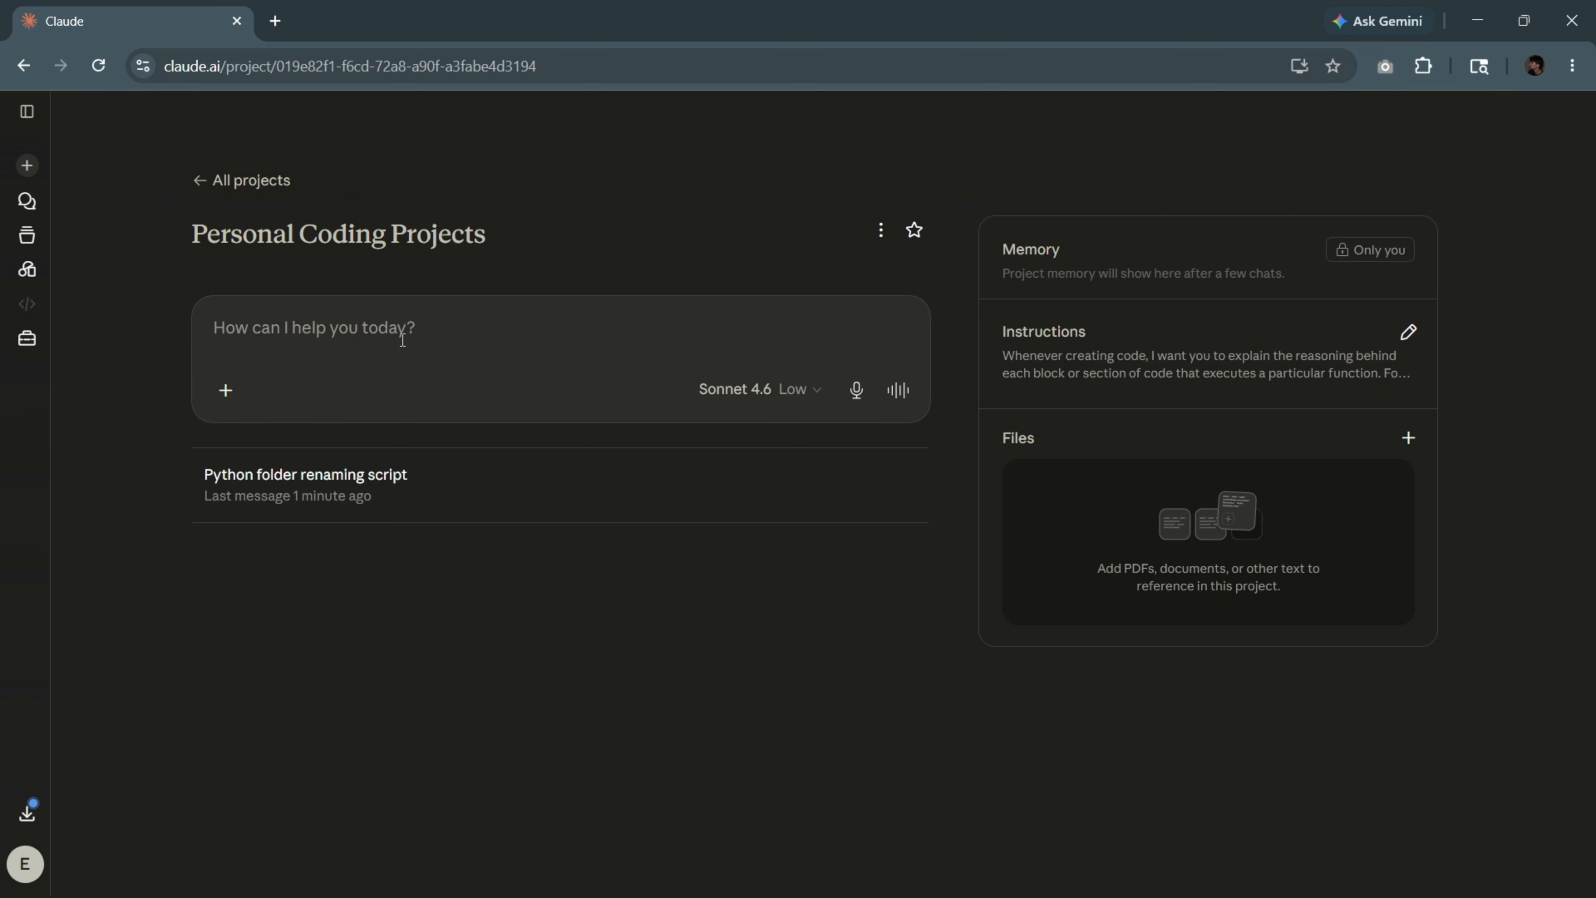
left_click_drag(1000, 325, 1419, 386)
left_click(1401, 376)
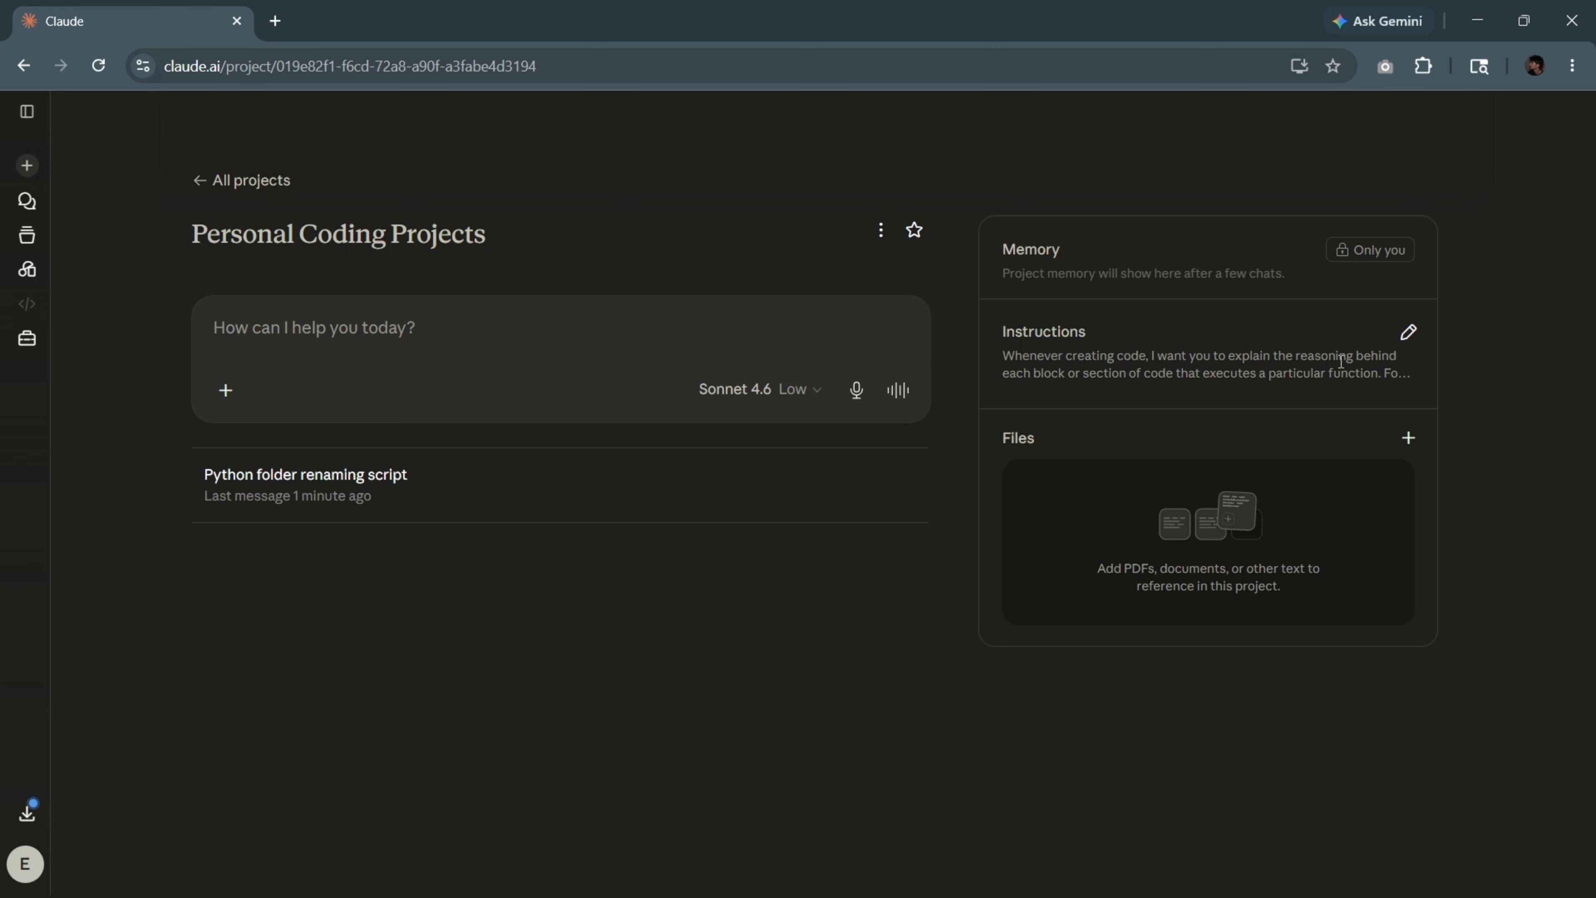